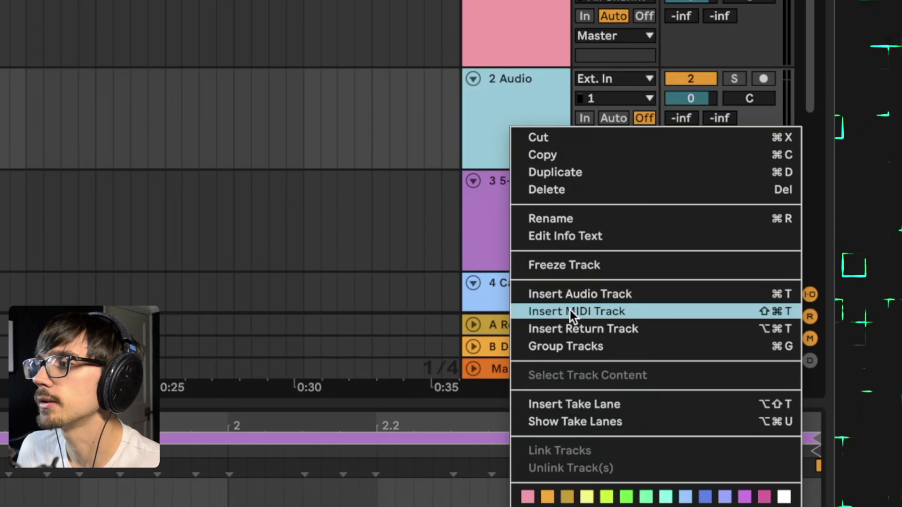
# Step: Add a MIDI track with Simpler and load the Captain Rock Drums loop, warped as 2 bars
pyautogui.click(571, 310)
pyautogui.scroll(-1, 145, 171)
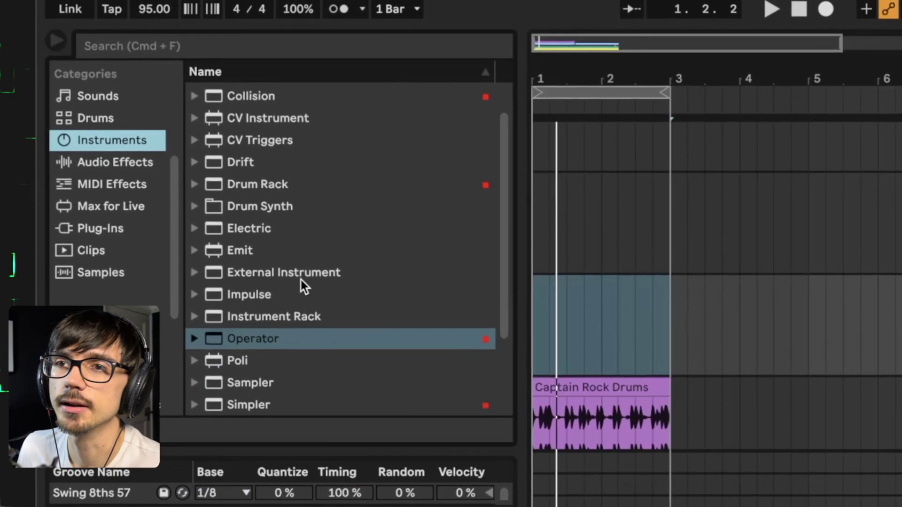
pyautogui.scroll(-5, 300, 282)
pyautogui.moveTo(257, 297); pyautogui.dragTo(605, 334)
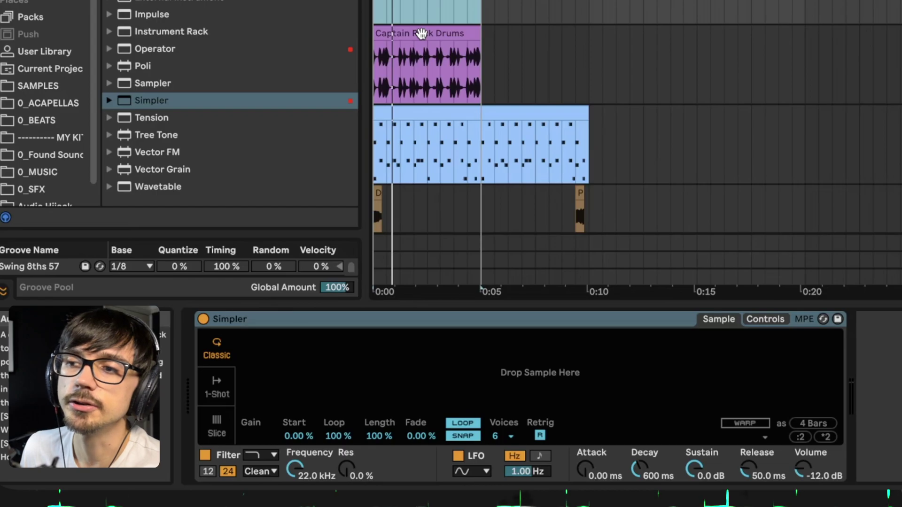
pyautogui.moveTo(422, 33); pyautogui.dragTo(396, 379)
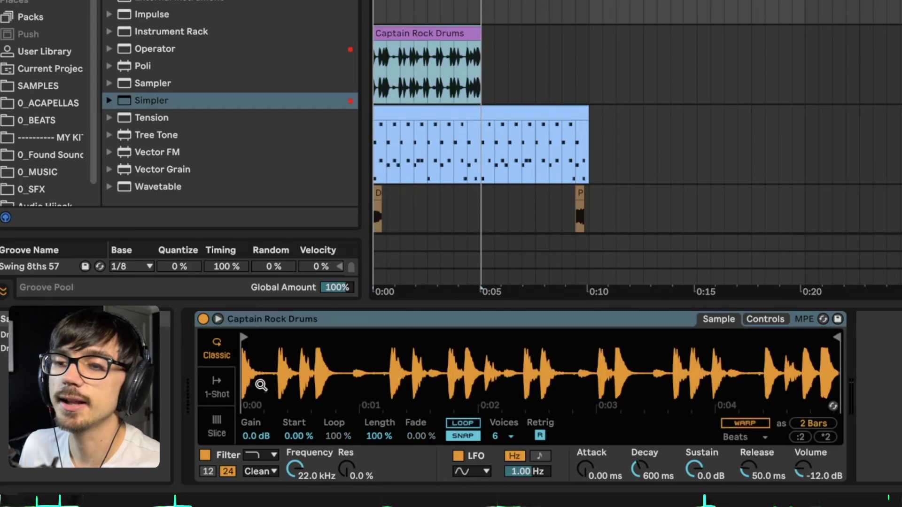
# Step: Switch Simpler to Slice mode, slicing the loop by Transient at 100% sensitivity
pyautogui.click(216, 425)
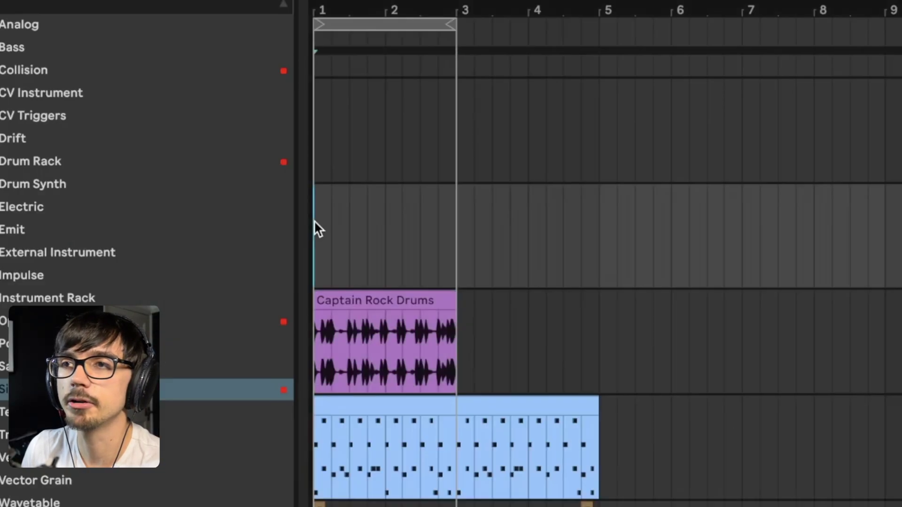
# Step: Insert an empty MIDI clip over bars 1–3 on the Simpler track
pyautogui.moveTo(243, 171); pyautogui.dragTo(304, 173)
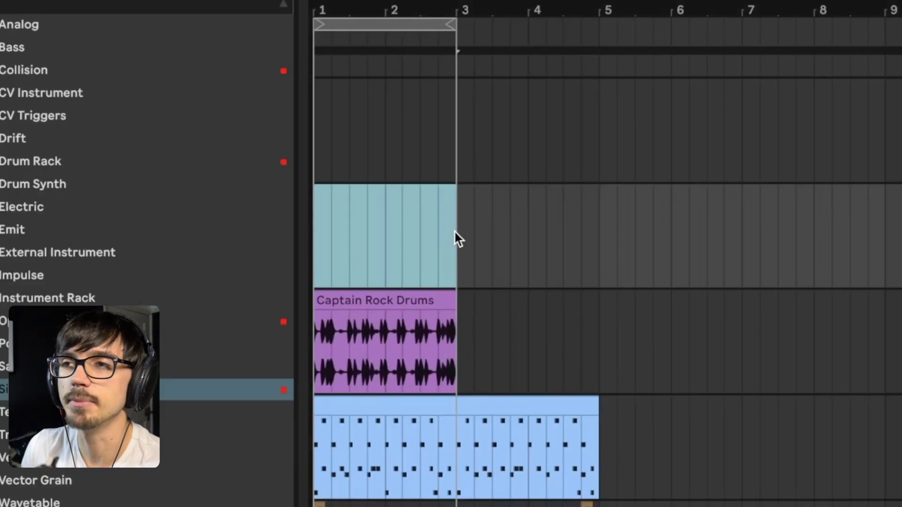
pyautogui.rightClick(366, 219)
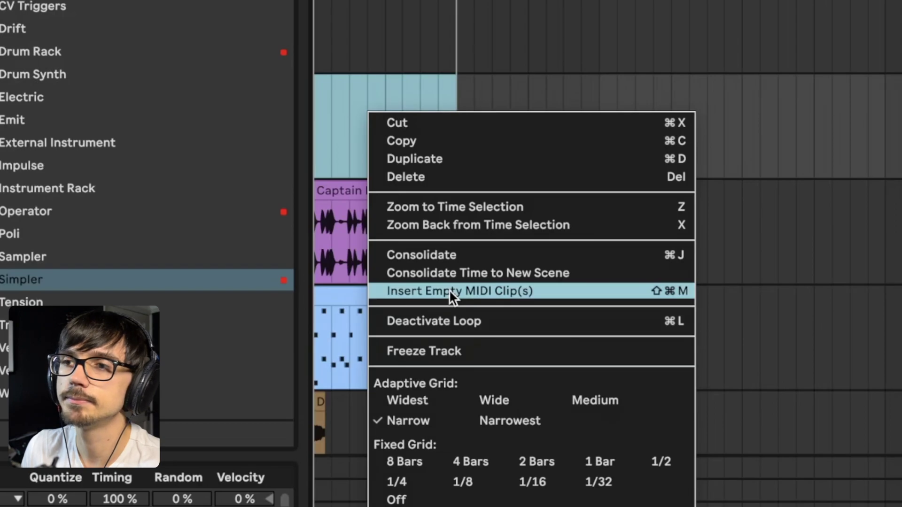
pyautogui.click(449, 291)
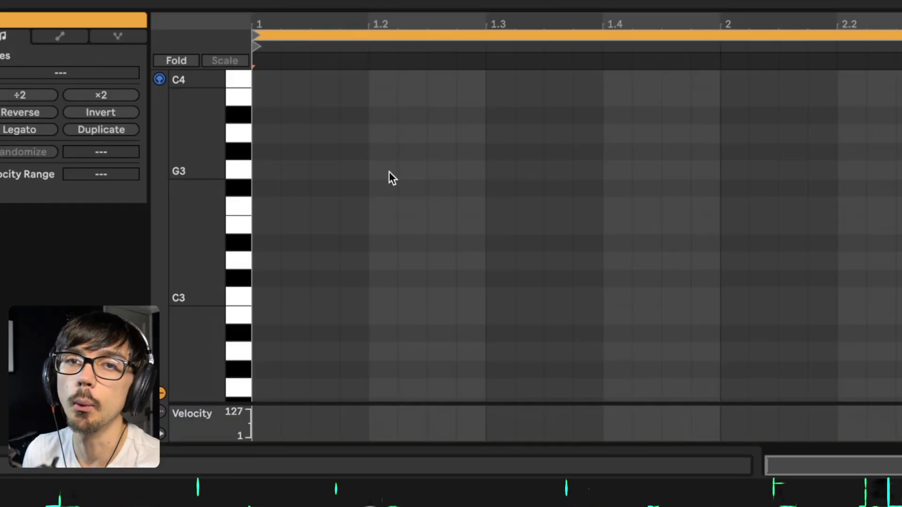
# Step: Audition the first slice on the C1 piano-roll key
pyautogui.scroll(-10, 388, 176)
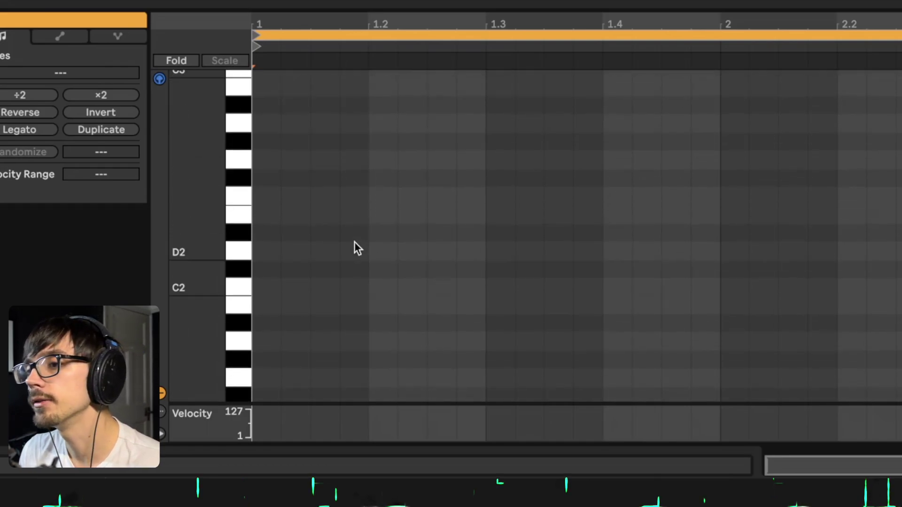
pyautogui.scroll(-4, 353, 243)
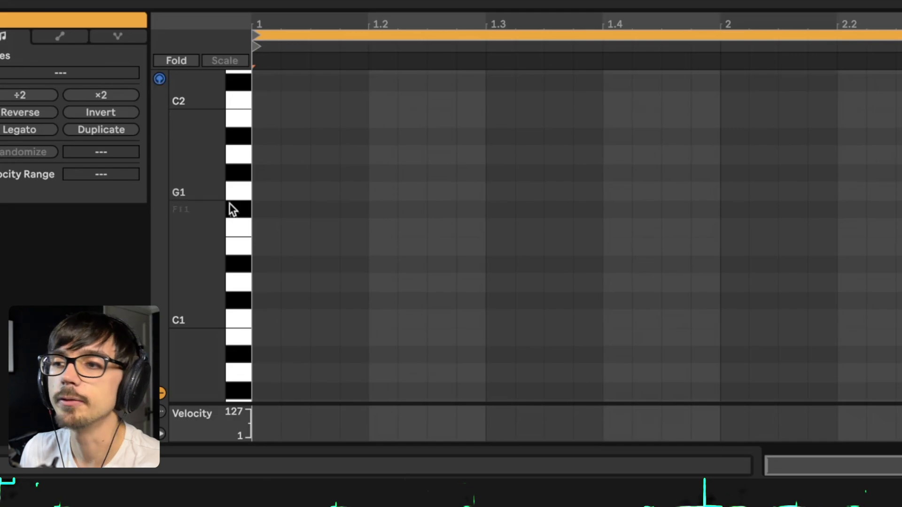
pyautogui.click(244, 317)
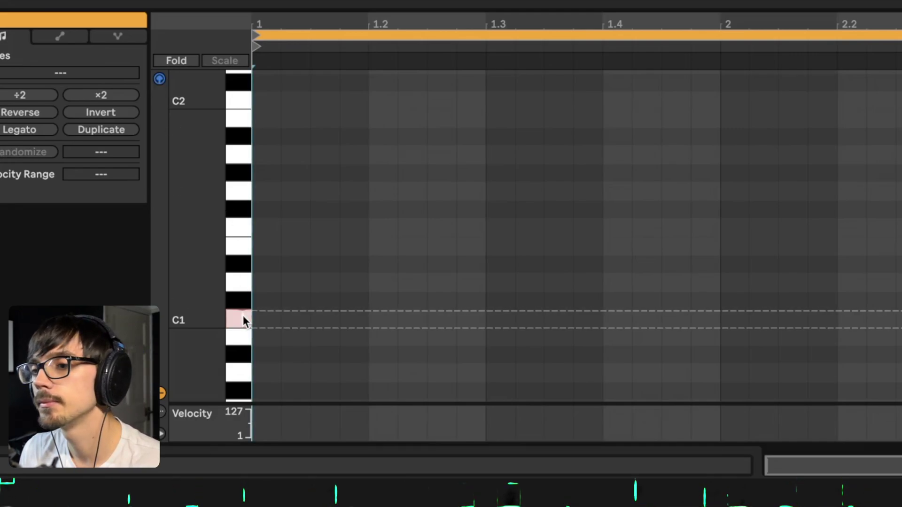
pyautogui.click(243, 318)
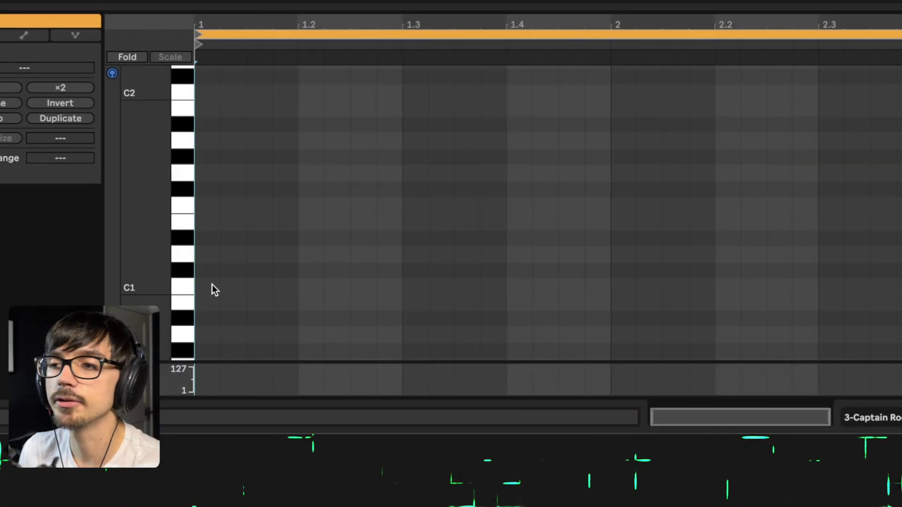
# Step: Draw eight ascending notes, C1 through G1, one per beat, and play the clip
pyautogui.click(212, 285)
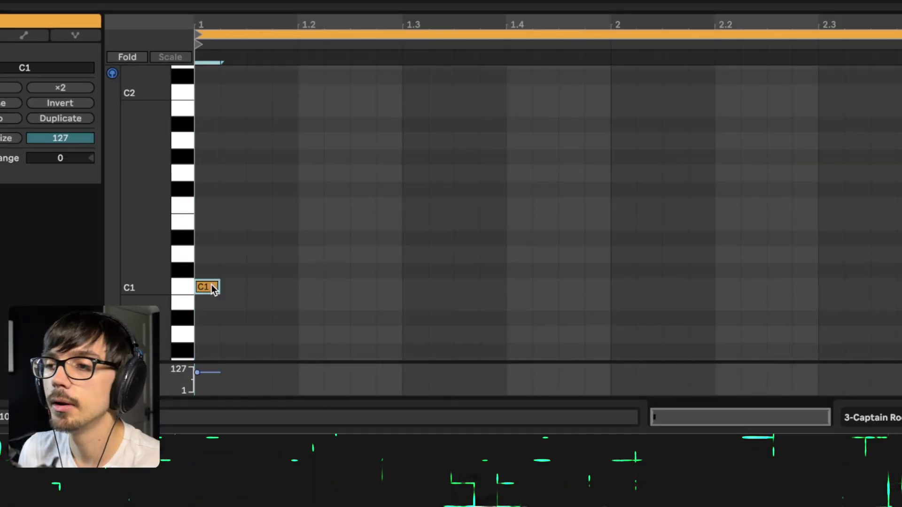
pyautogui.click(311, 271)
pyautogui.click(415, 254)
pyautogui.click(518, 238)
pyautogui.click(622, 222)
pyautogui.click(727, 205)
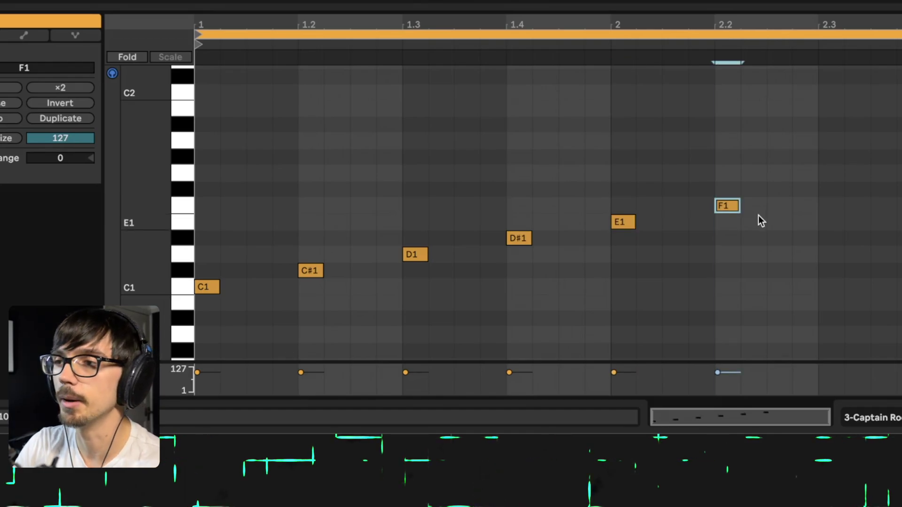
pyautogui.click(830, 190)
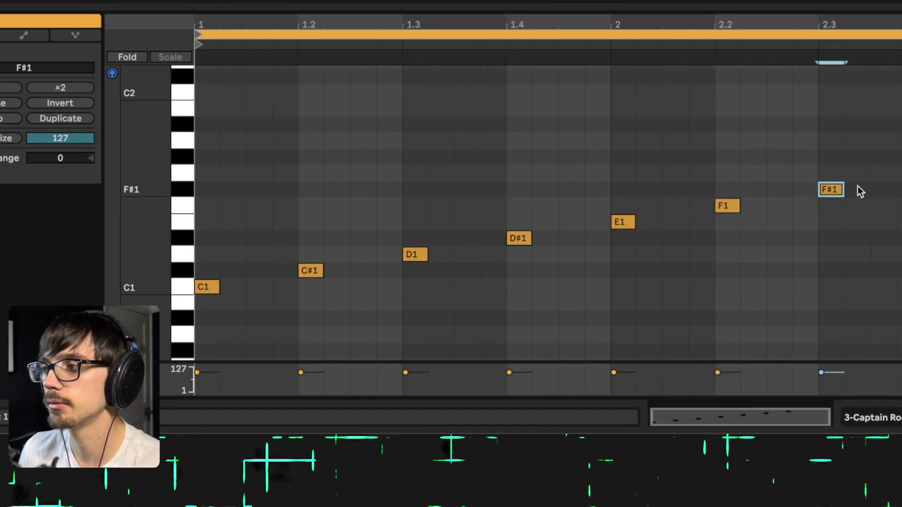
pyautogui.click(901, 173)
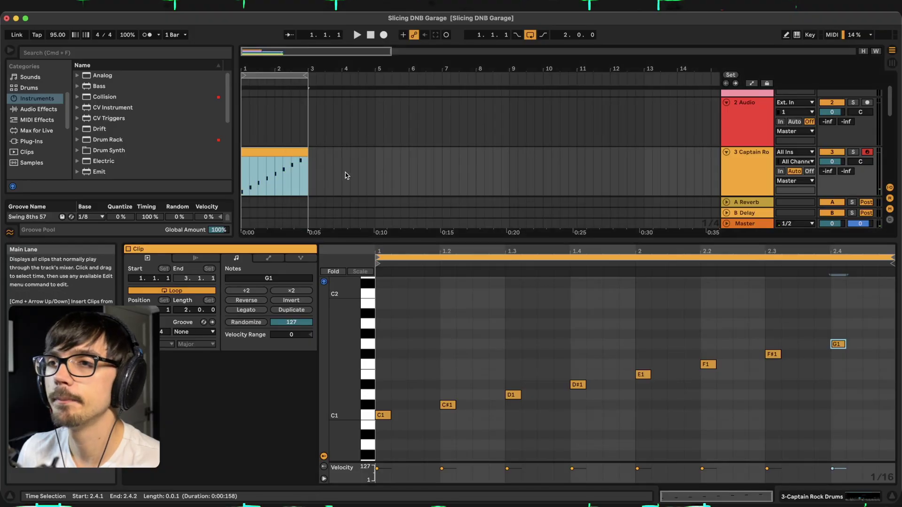
pyautogui.press('space')
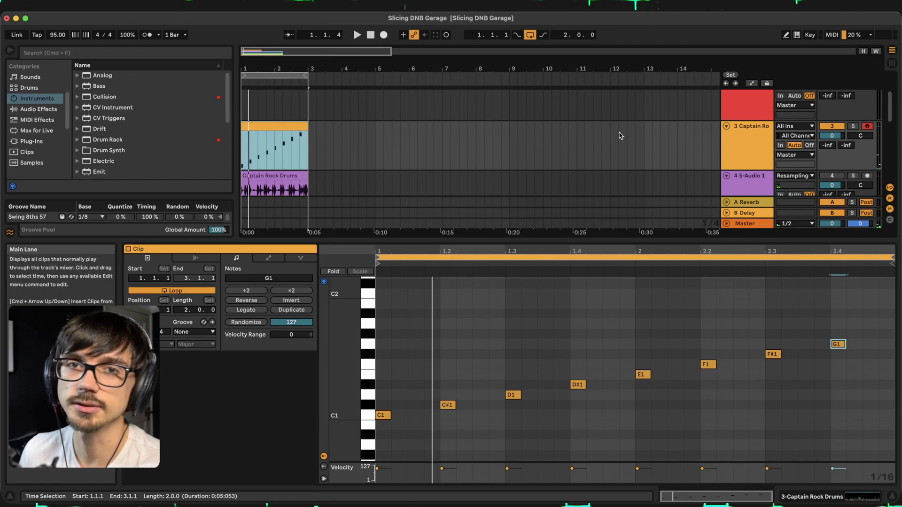
pyautogui.click(759, 150)
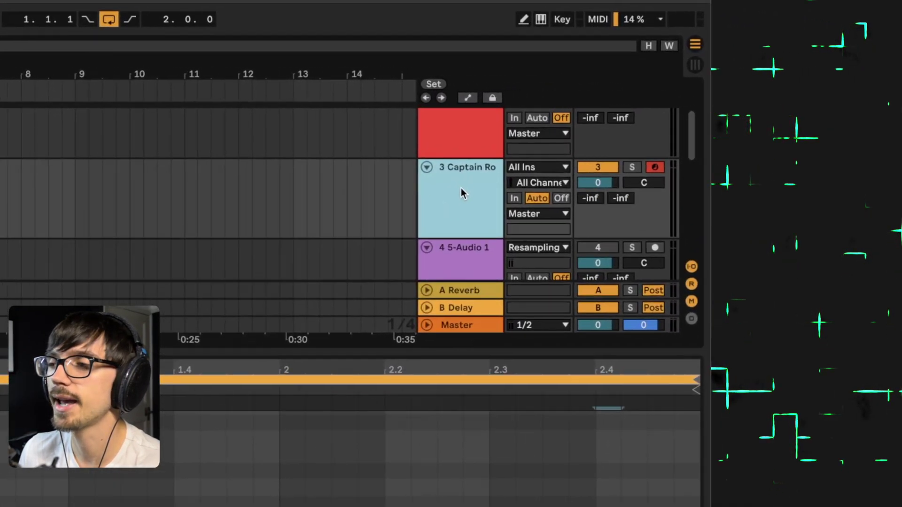
pyautogui.click(535, 182)
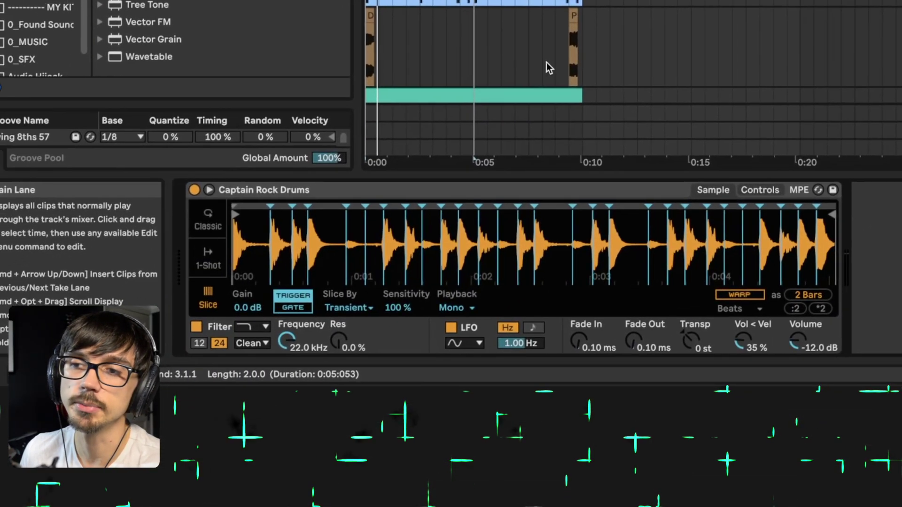
pyautogui.press('space')
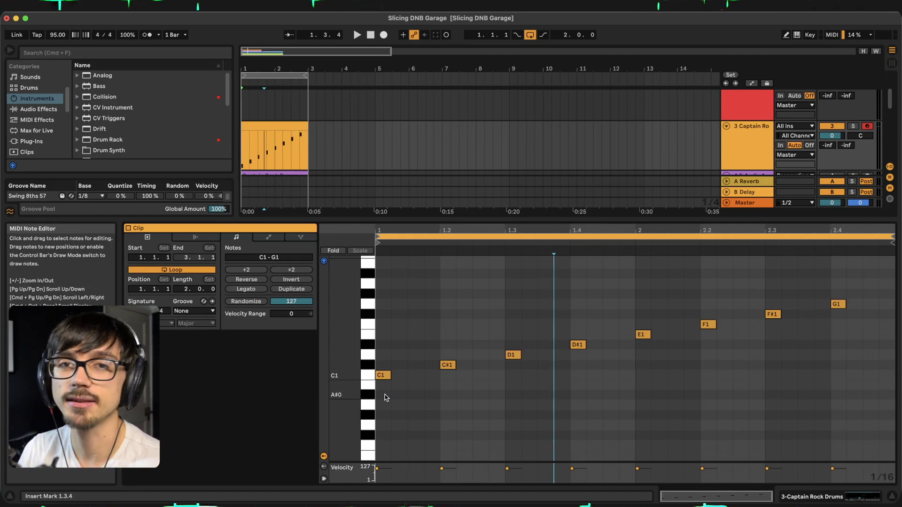
# Step: Audition the C#1, D1 and D#1 slices, then remove all notes except C1 on beat 1
pyautogui.click(368, 376)
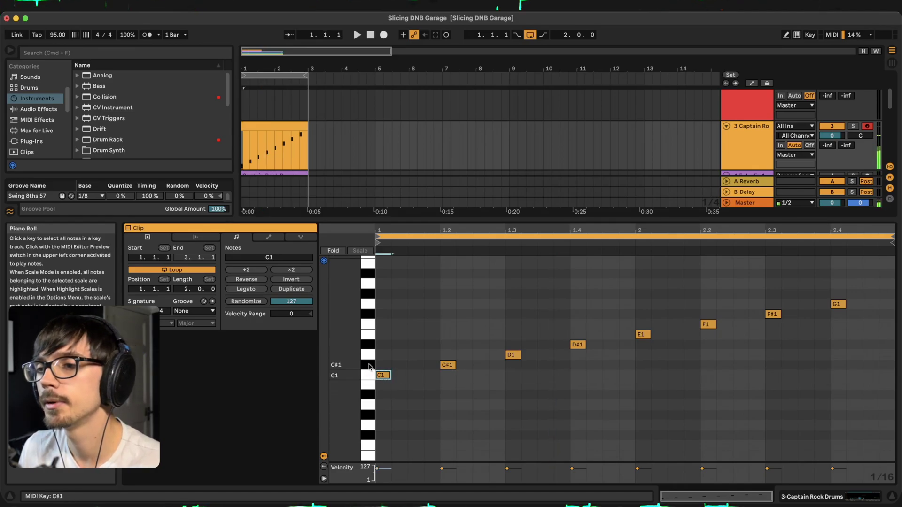
pyautogui.click(369, 365)
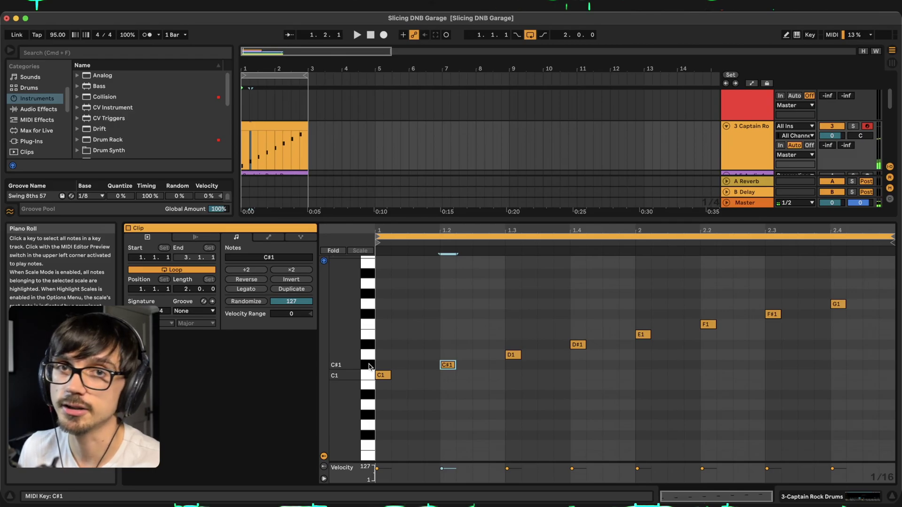
pyautogui.click(370, 354)
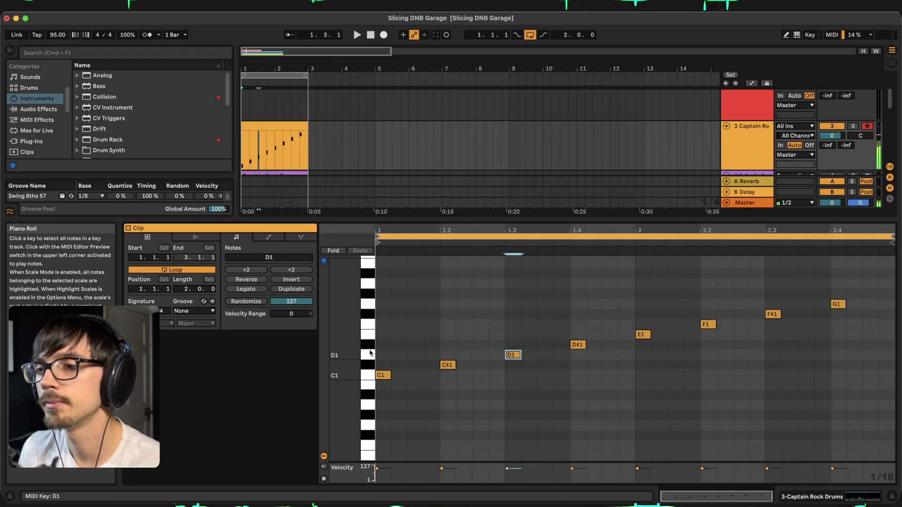
pyautogui.click(367, 348)
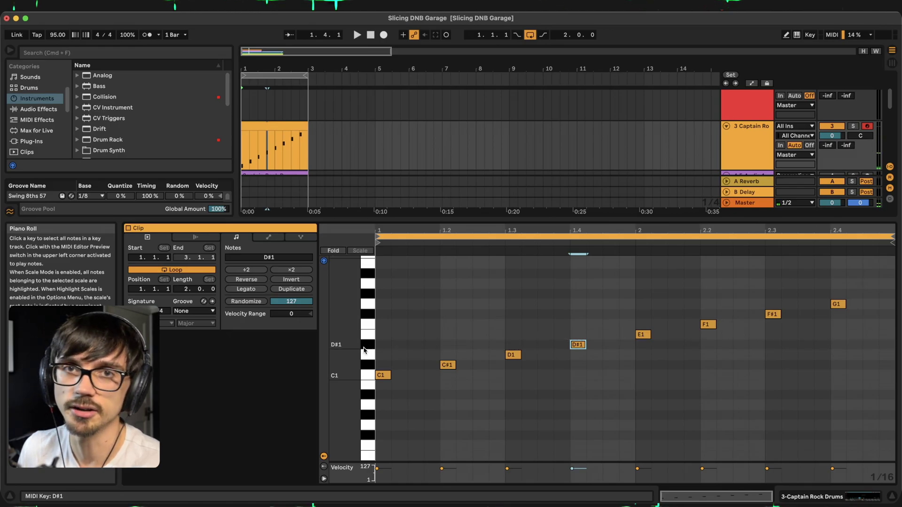
pyautogui.click(451, 375)
pyautogui.press('super+z')
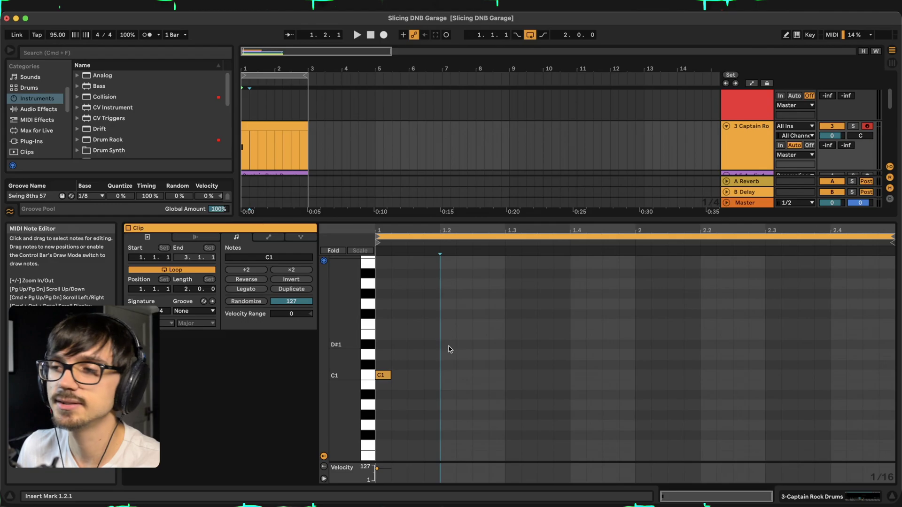
# Step: Add C1 kicks on every remaining beat, 1.2 through 2.4
pyautogui.doubleClick(447, 376)
pyautogui.doubleClick(511, 375)
pyautogui.doubleClick(577, 375)
pyautogui.doubleClick(642, 375)
pyautogui.doubleClick(707, 375)
pyautogui.doubleClick(772, 376)
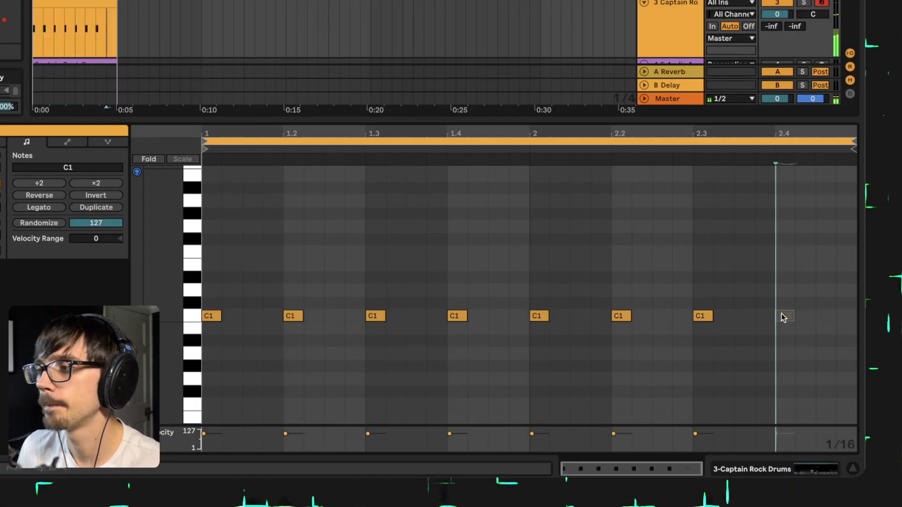
pyautogui.doubleClick(782, 316)
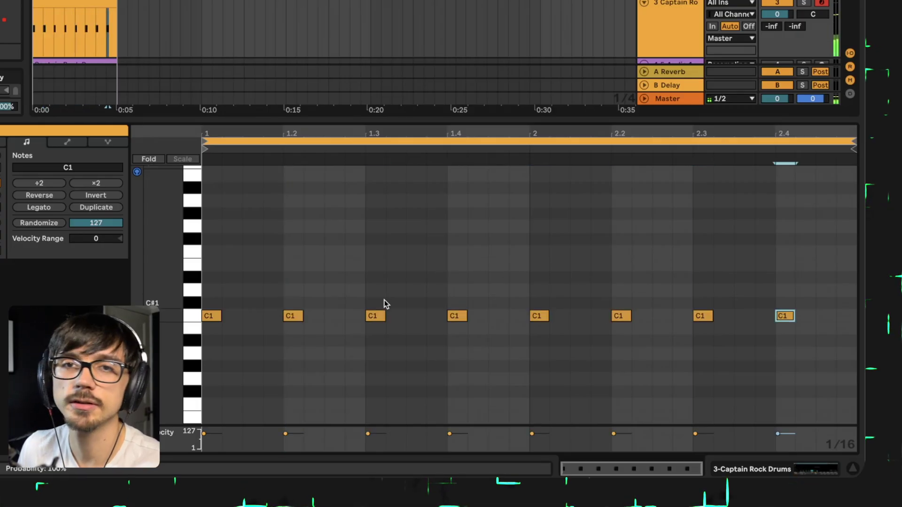
# Step: Place D#1 snares at 1.2, 1.4, 2.2 and 2.4, then play the pattern
pyautogui.doubleClick(293, 277)
pyautogui.doubleClick(457, 277)
pyautogui.doubleClick(600, 277)
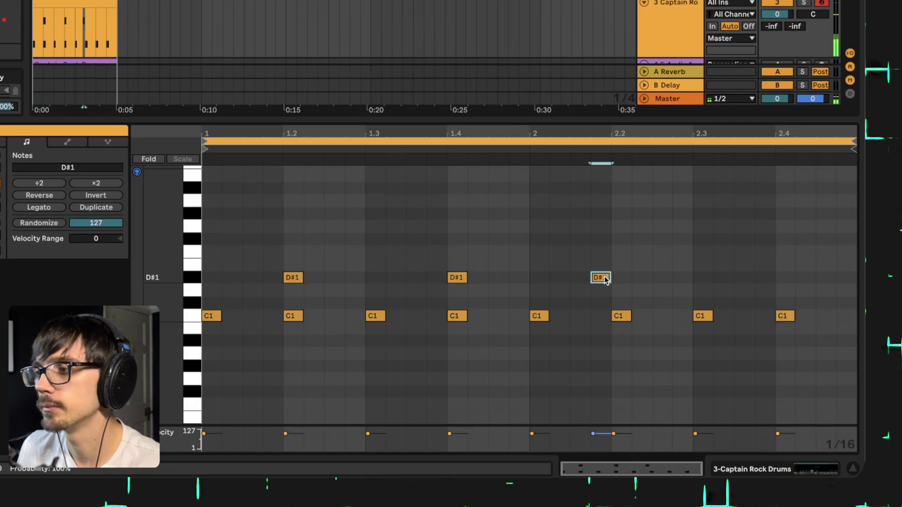
pyautogui.moveTo(605, 280); pyautogui.dragTo(625, 279)
pyautogui.doubleClick(786, 277)
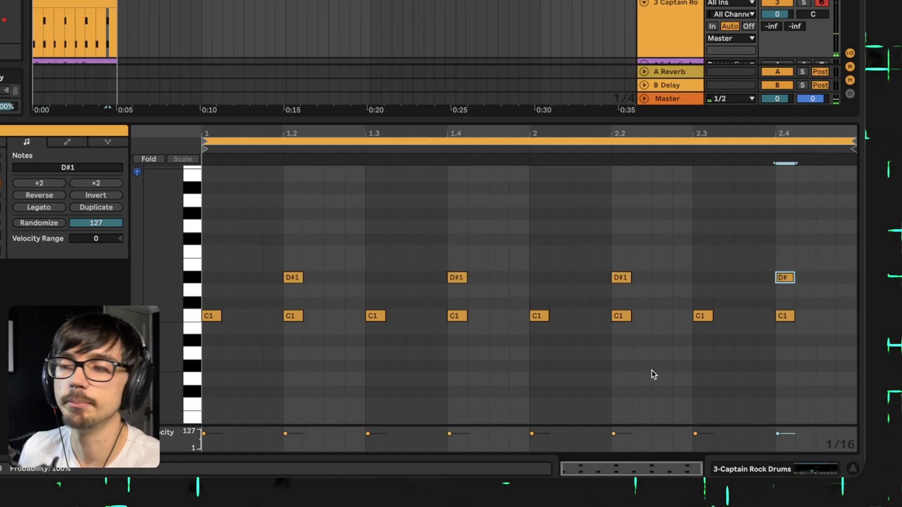
pyautogui.press('space')
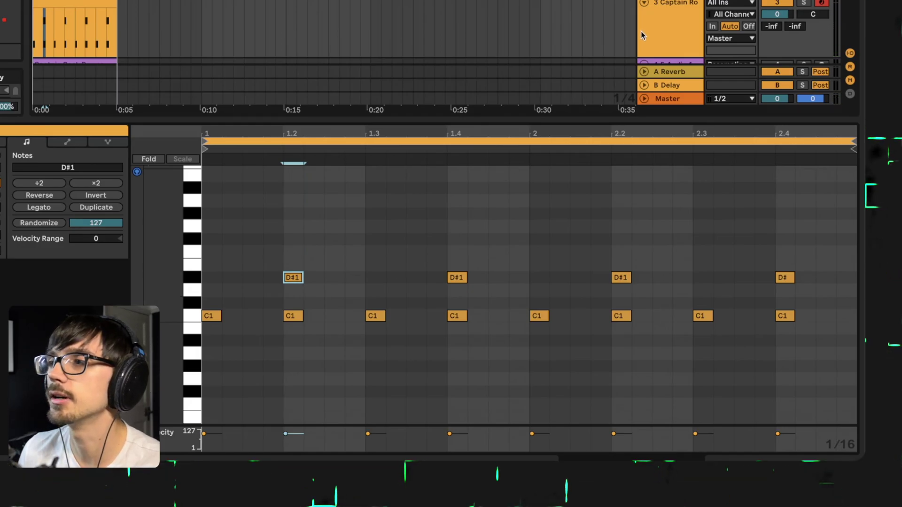
pyautogui.click(663, 15)
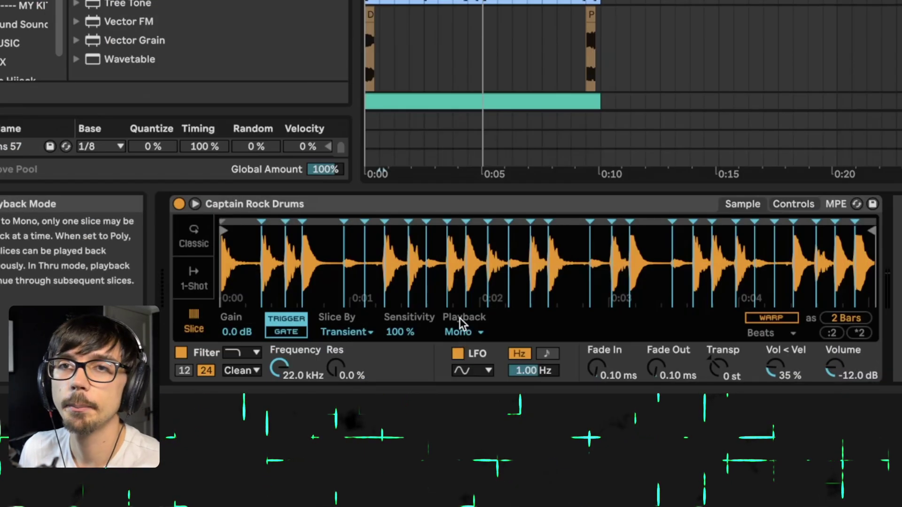
pyautogui.click(473, 334)
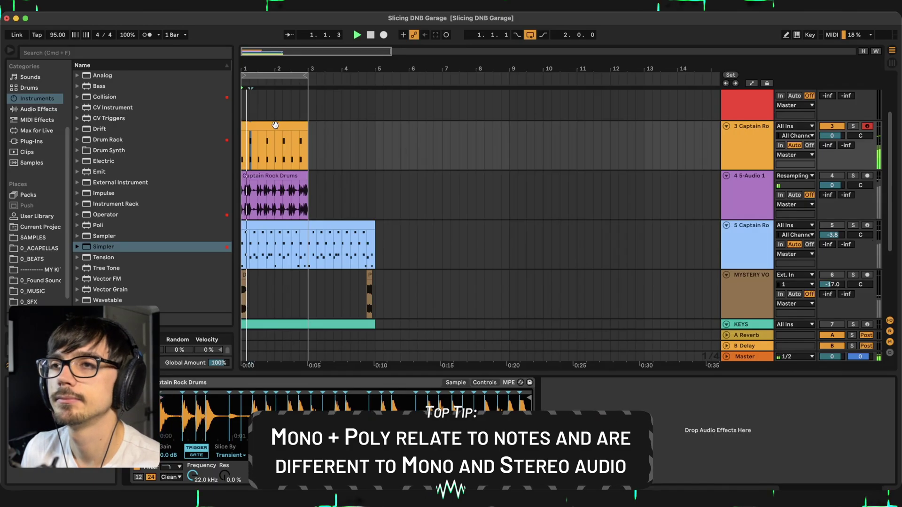
pyautogui.click(276, 125)
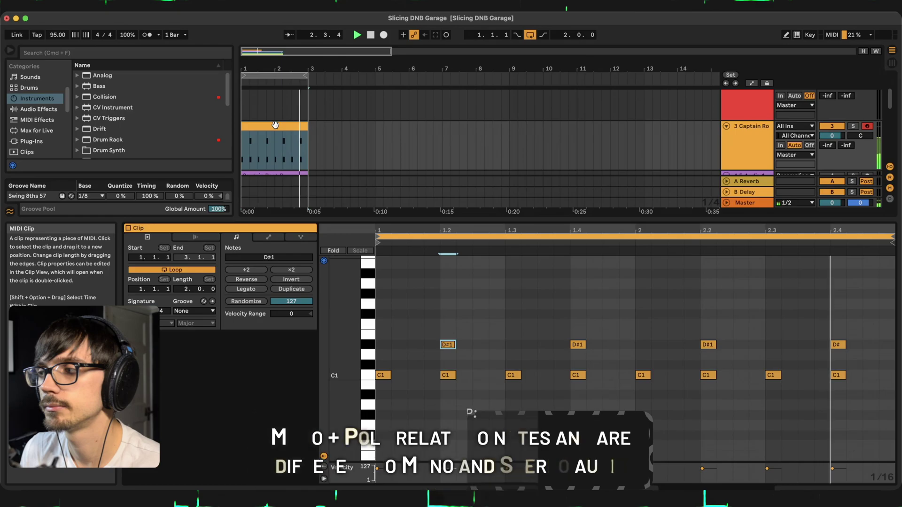
pyautogui.click(361, 251)
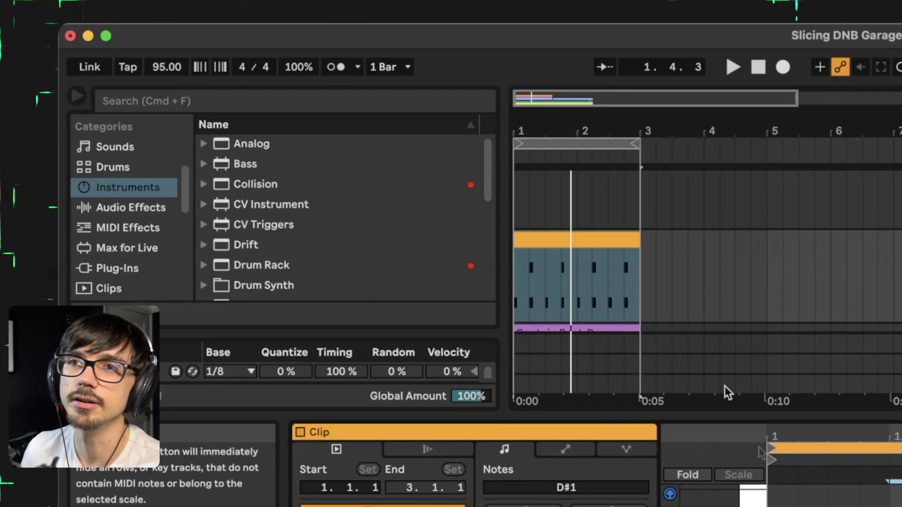
# Step: Set the project tempo to 174 BPM
pyautogui.click(156, 65)
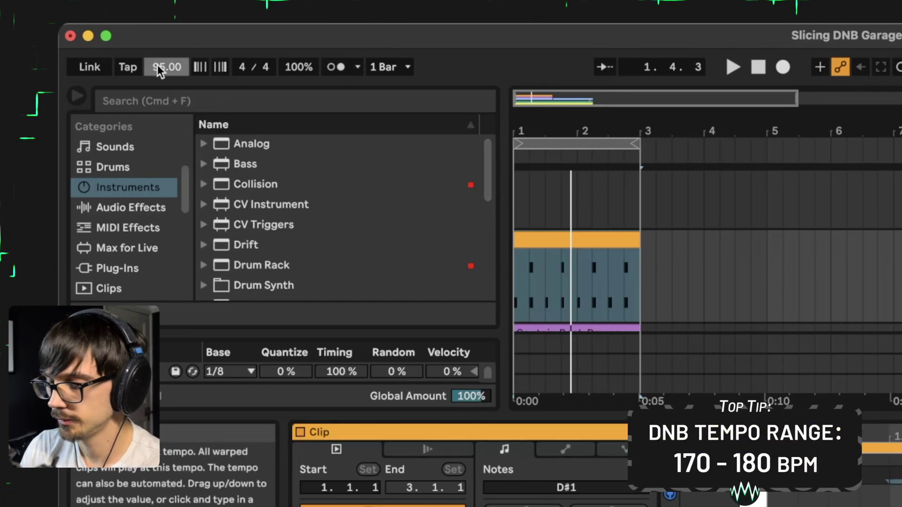
pyautogui.write('174')
pyautogui.press('Return')
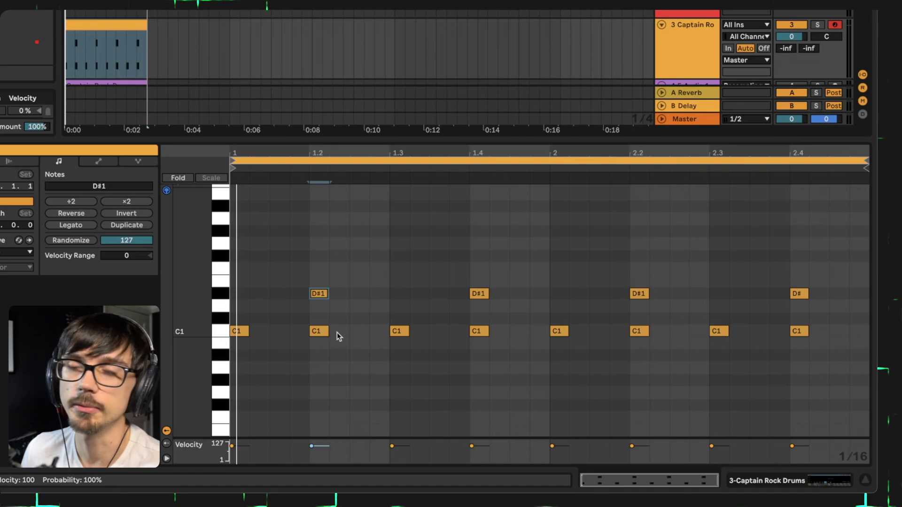
# Step: Delete the C1 kicks at 1.2, 1.4, 2.2 and 2.4
pyautogui.click(322, 331)
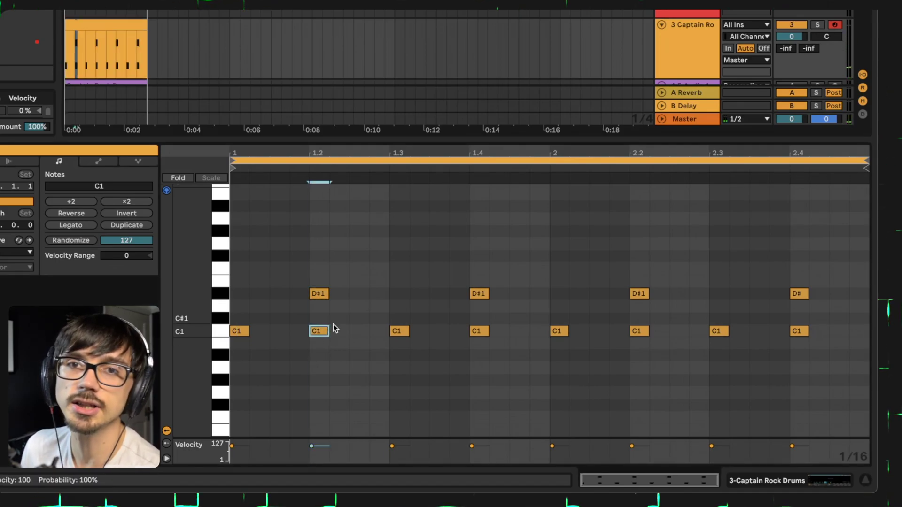
pyautogui.press('Delete')
pyautogui.click(482, 332)
pyautogui.press('Delete')
pyautogui.click(643, 331)
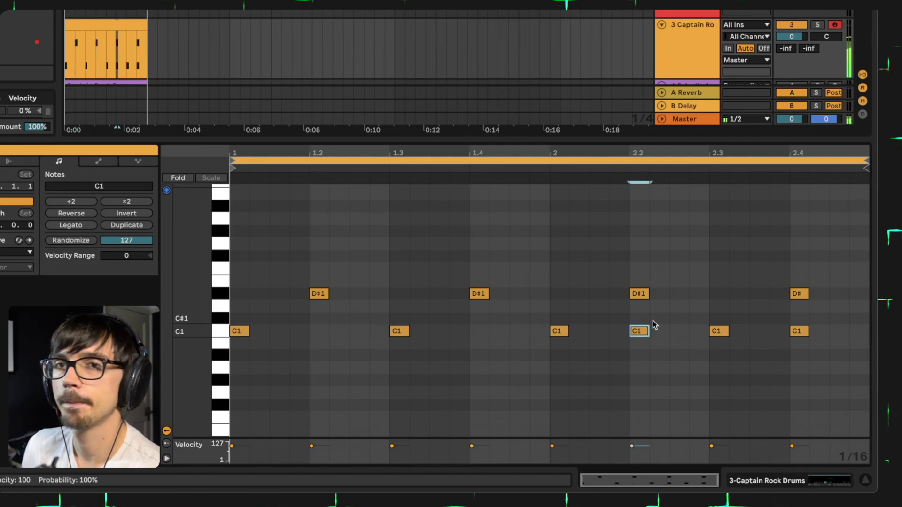
pyautogui.press('Delete')
pyautogui.click(804, 331)
pyautogui.press('Delete')
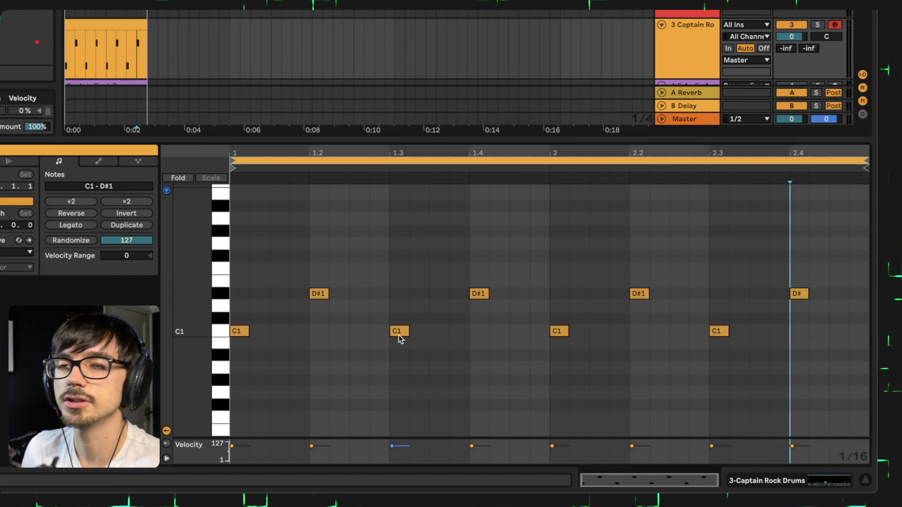
# Step: Shift the kicks at 1.3 and 2.3 later to 1.3.3 and 2.3.3, then play
pyautogui.moveTo(402, 332); pyautogui.dragTo(447, 339)
pyautogui.moveTo(397, 258); pyautogui.dragTo(456, 274)
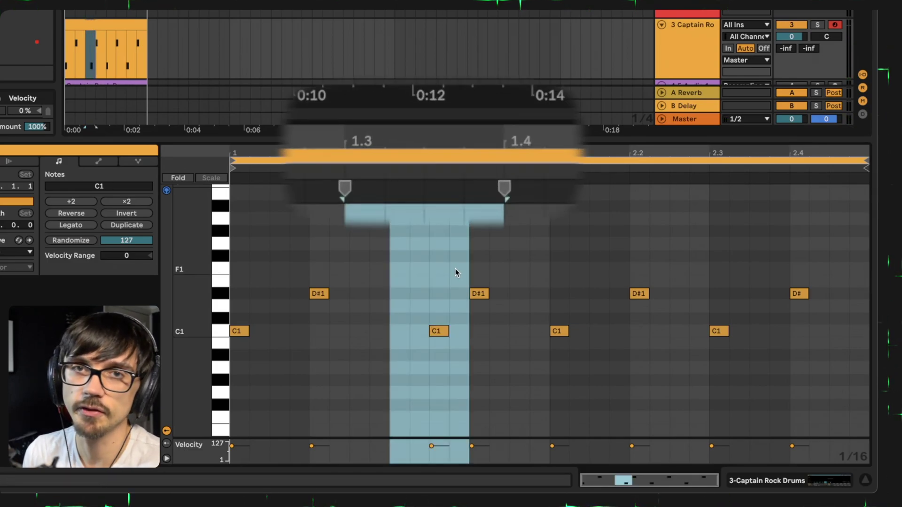
pyautogui.click(714, 309)
pyautogui.moveTo(718, 334); pyautogui.dragTo(755, 335)
pyautogui.press('space')
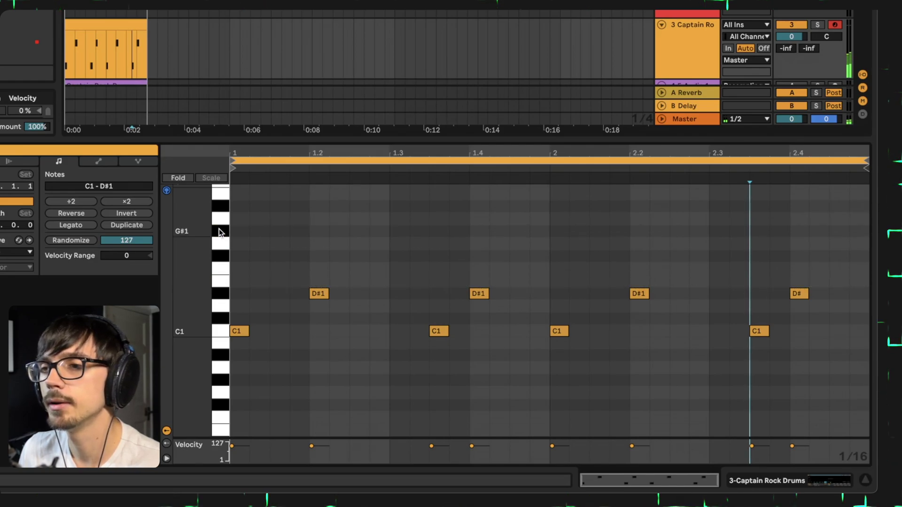
# Step: Draw four E1 sixteenth notes on the first beat and select them
pyautogui.doubleClick(239, 281)
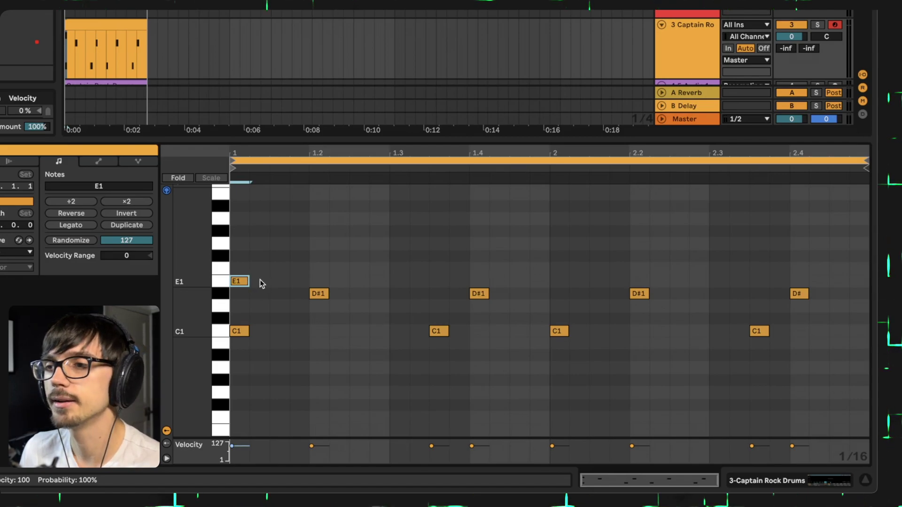
pyautogui.doubleClick(262, 282)
pyautogui.doubleClick(281, 281)
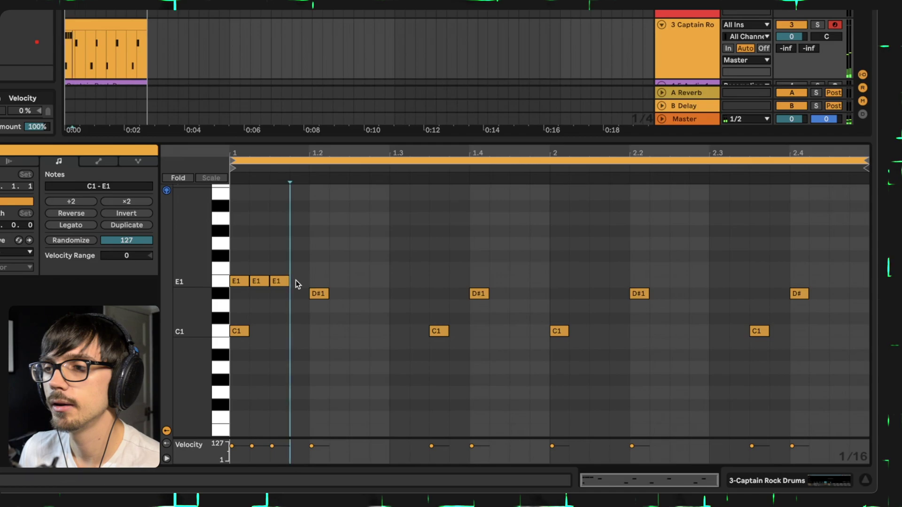
pyautogui.doubleClick(299, 281)
pyautogui.moveTo(313, 284); pyautogui.dragTo(231, 271)
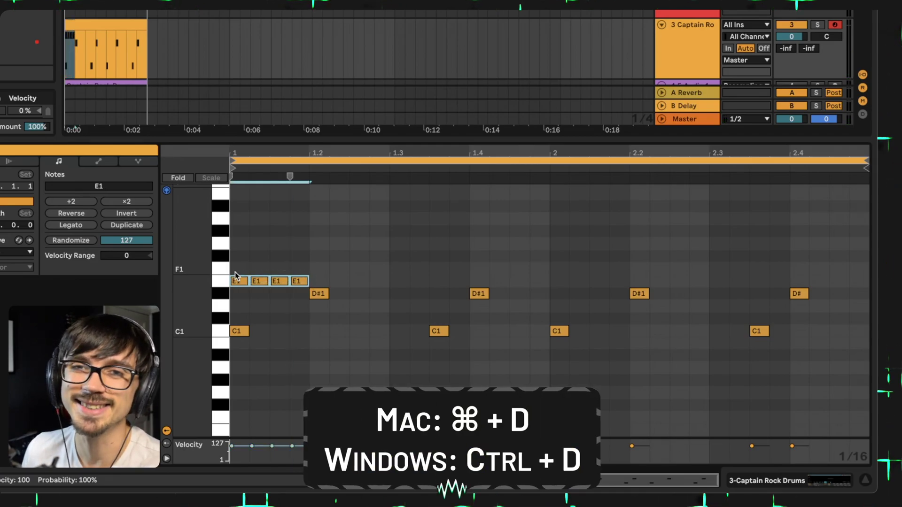
# Step: Duplicate the E1 run across the clip, play it, then select the E1 notes from 1.2 onward
pyautogui.rightClick(235, 280)
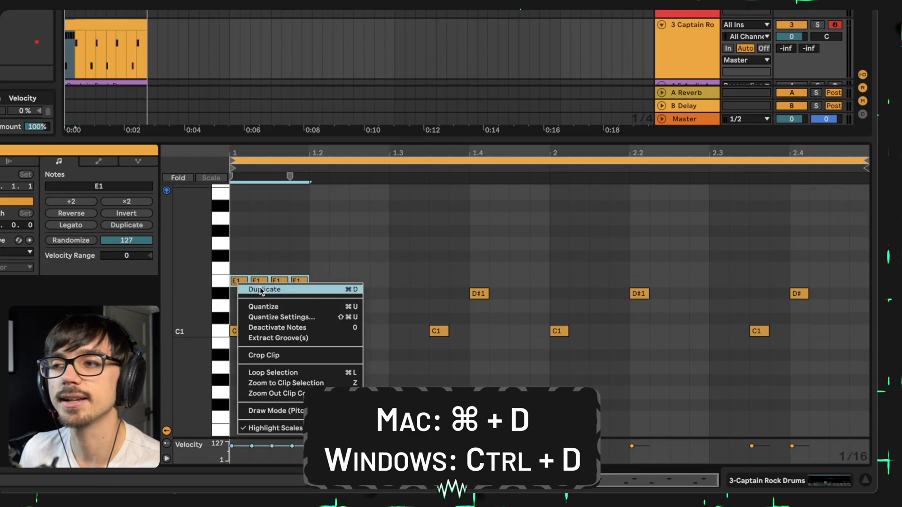
pyautogui.click(261, 290)
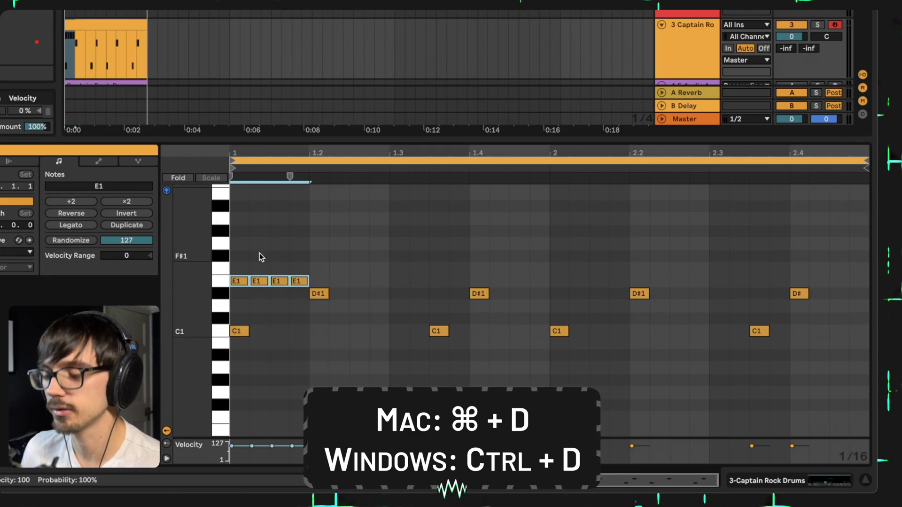
pyautogui.hotkey('ctrl', 'd')
pyautogui.hotkey('ctrl', 'd')
pyautogui.hotkey('ctrl', 'd')
pyautogui.hotkey('ctrl', 'd')
pyautogui.hotkey('ctrl', 'd')
pyautogui.hotkey('ctrl', 'd')
pyautogui.hotkey('ctrl', 'd')
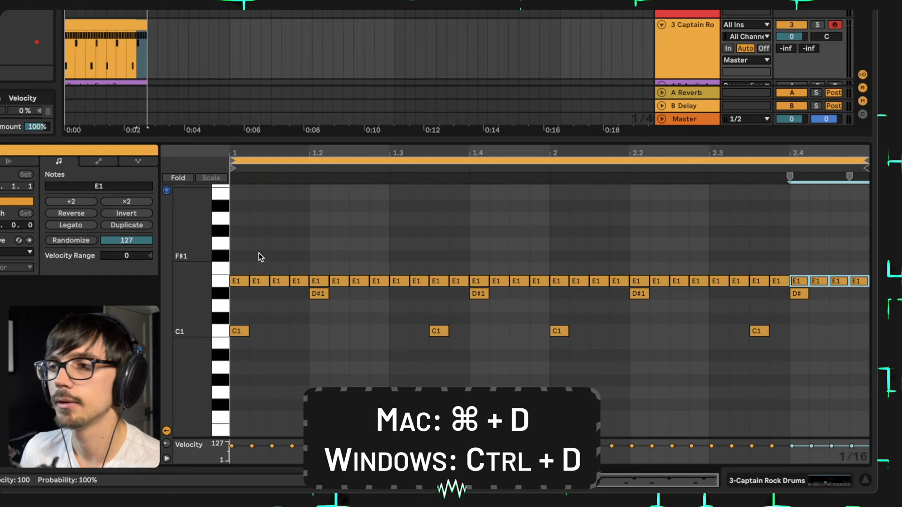
pyautogui.press('space')
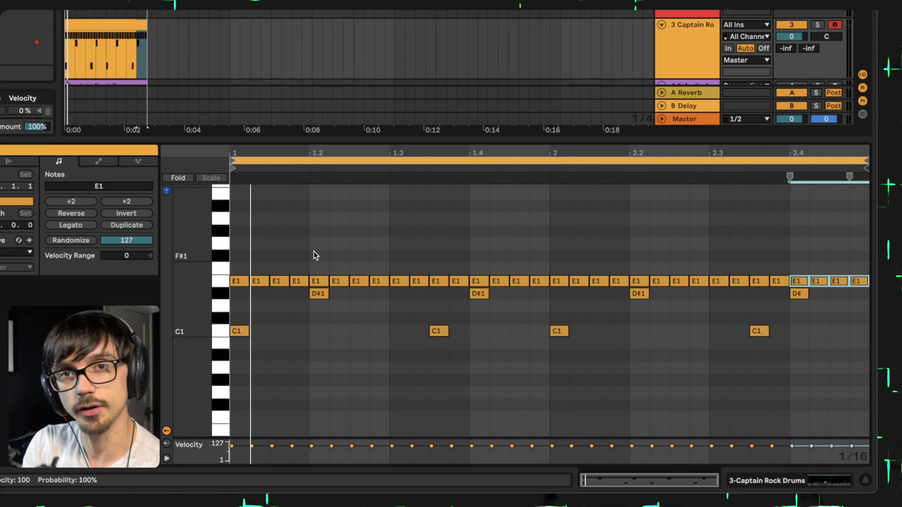
pyautogui.moveTo(314, 255); pyautogui.dragTo(861, 284)
# Step: Delete the extra E1 notes and move the second and fourth sixteenths up to G#1
pyautogui.press('Delete')
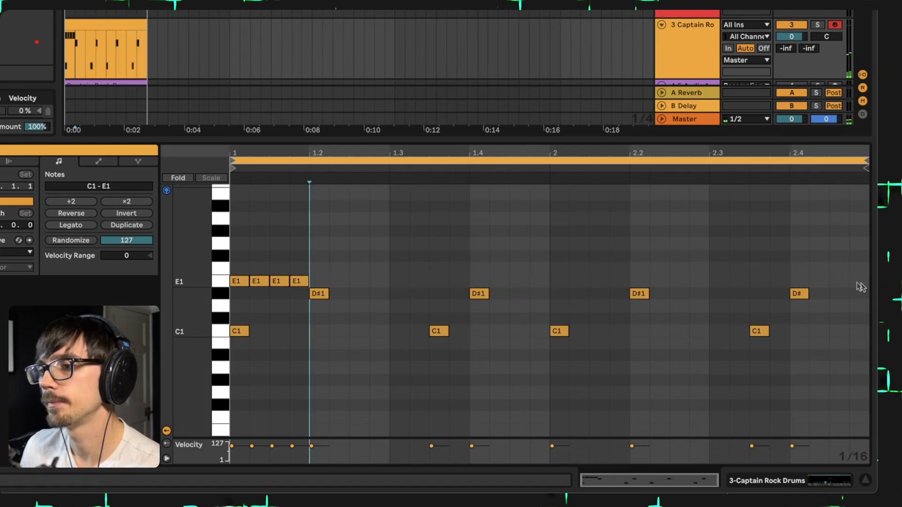
pyautogui.click(258, 282)
pyautogui.click(301, 282)
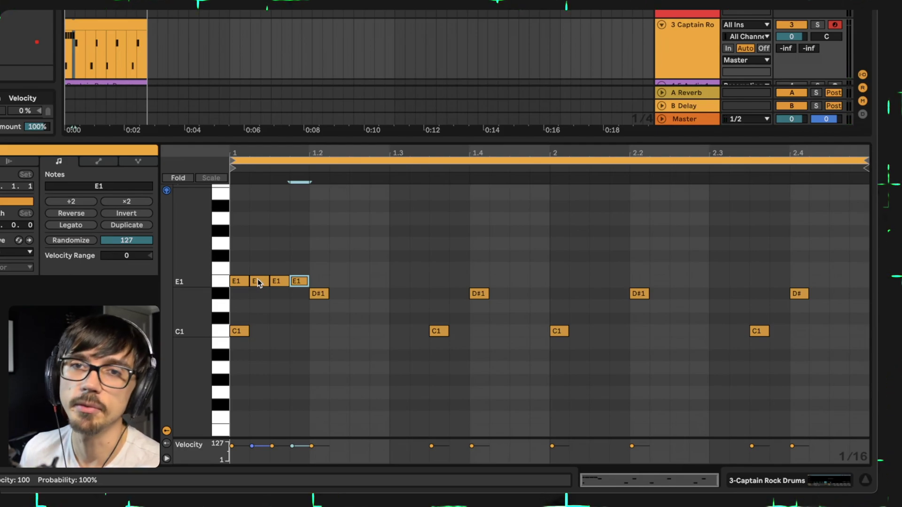
pyautogui.moveTo(257, 282); pyautogui.dragTo(257, 232)
pyautogui.moveTo(299, 284); pyautogui.dragTo(298, 241)
# Step: Lower the note velocities to 46, 86 and 71
pyautogui.click(258, 232)
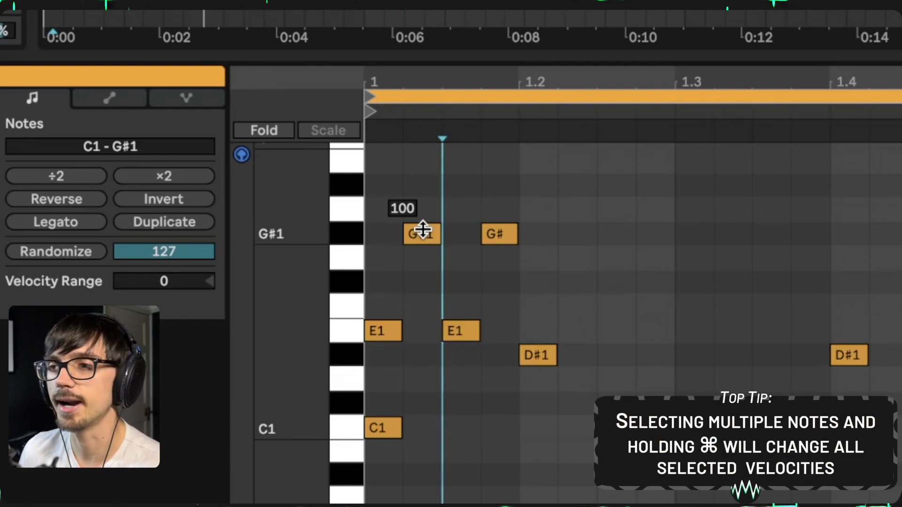
pyautogui.moveTo(423, 230); pyautogui.dragTo(423, 272)
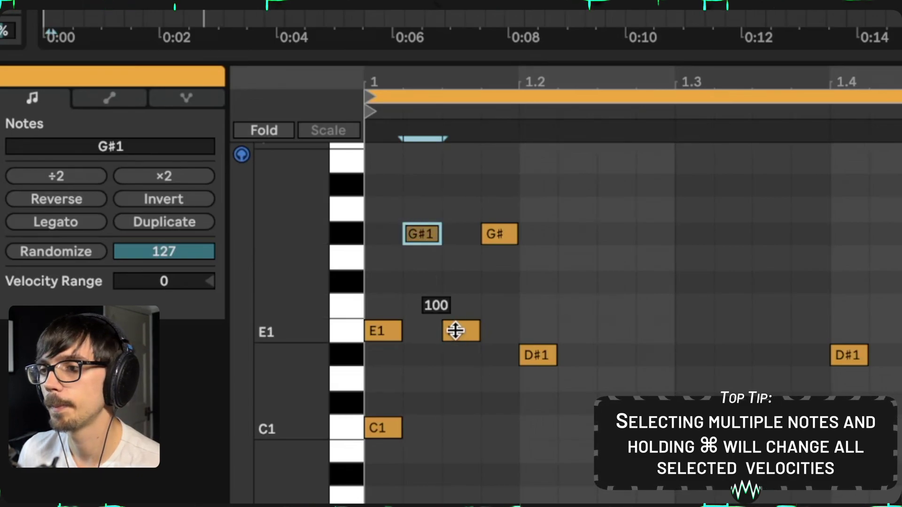
pyautogui.moveTo(458, 330); pyautogui.dragTo(458, 337)
pyautogui.moveTo(500, 230); pyautogui.dragTo(500, 244)
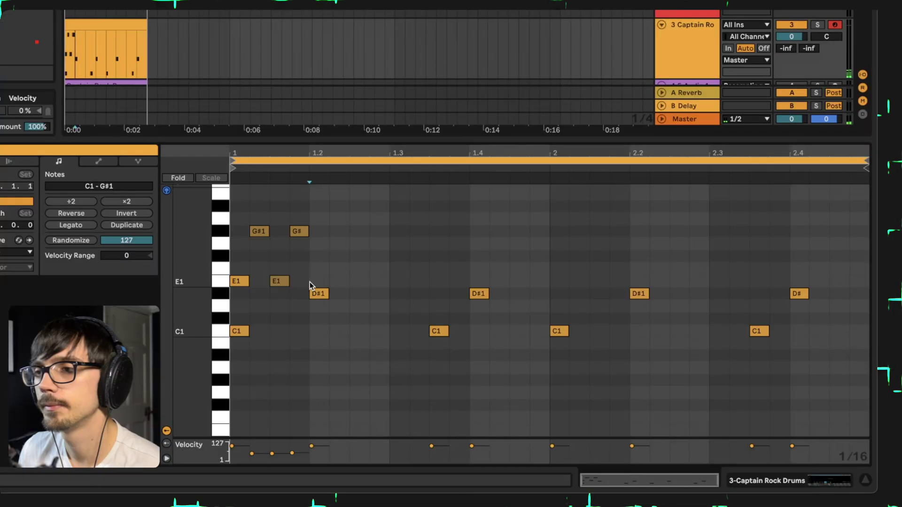
# Step: Repeat the four-note E1/G#1 group to bar 2.4 and bring the Simpler device back into view
pyautogui.moveTo(310, 283); pyautogui.dragTo(237, 217)
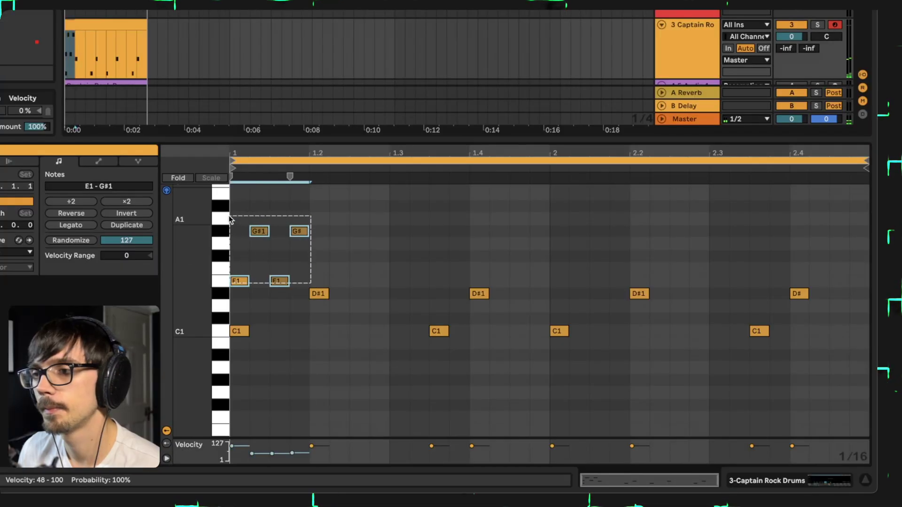
pyautogui.hotkey('ctrl', 'd')
pyautogui.hotkey('ctrl', 'd')
pyautogui.hotkey('ctrl', 'd')
pyautogui.hotkey('ctrl', 'd')
pyautogui.hotkey('ctrl', 'd')
pyautogui.hotkey('ctrl', 'd')
pyautogui.hotkey('ctrl', 'd')
pyautogui.press('space')
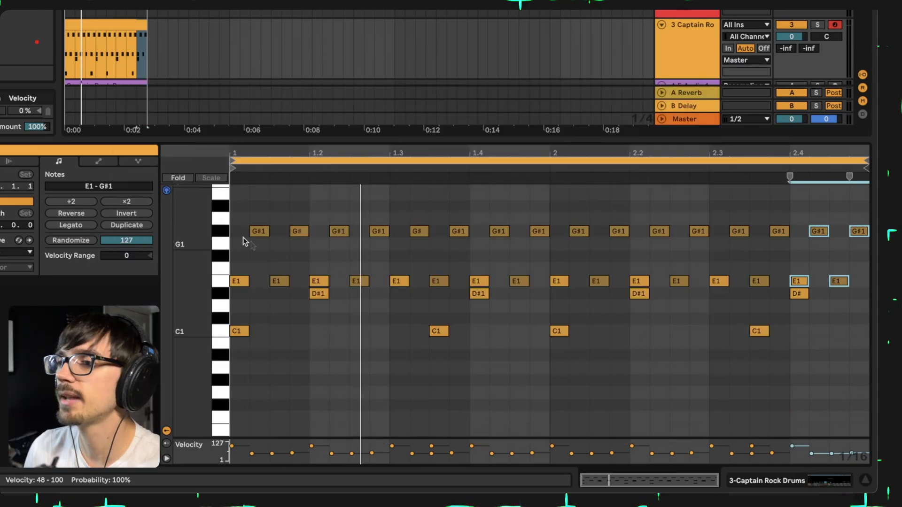
pyautogui.click(692, 53)
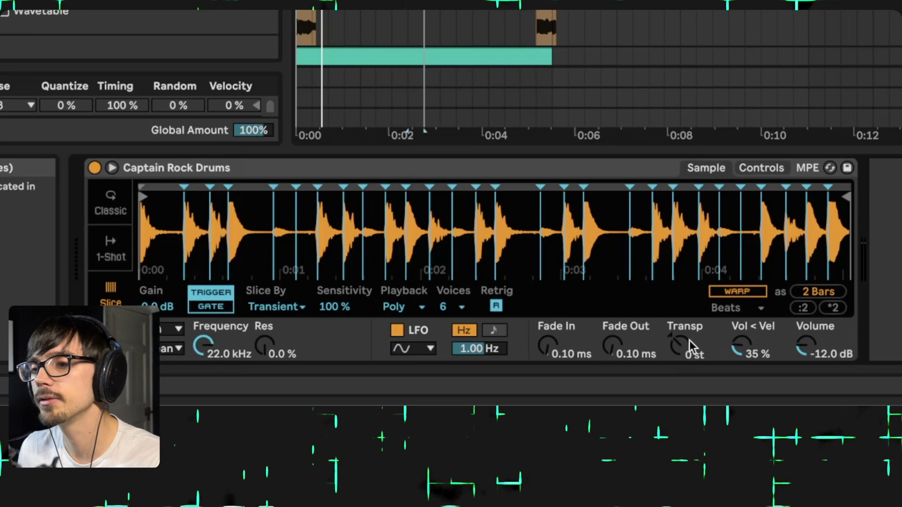
pyautogui.moveTo(686, 346); pyautogui.dragTo(687, 332)
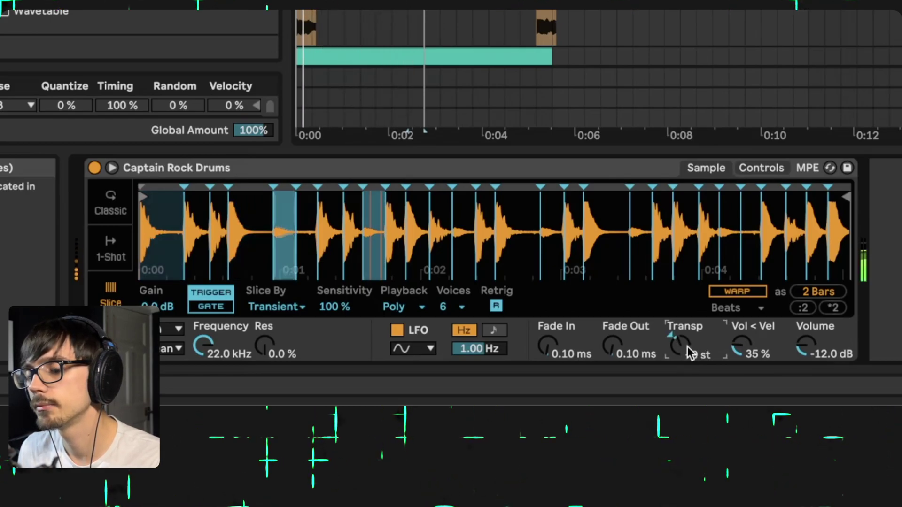
pyautogui.scroll(6, 686, 347)
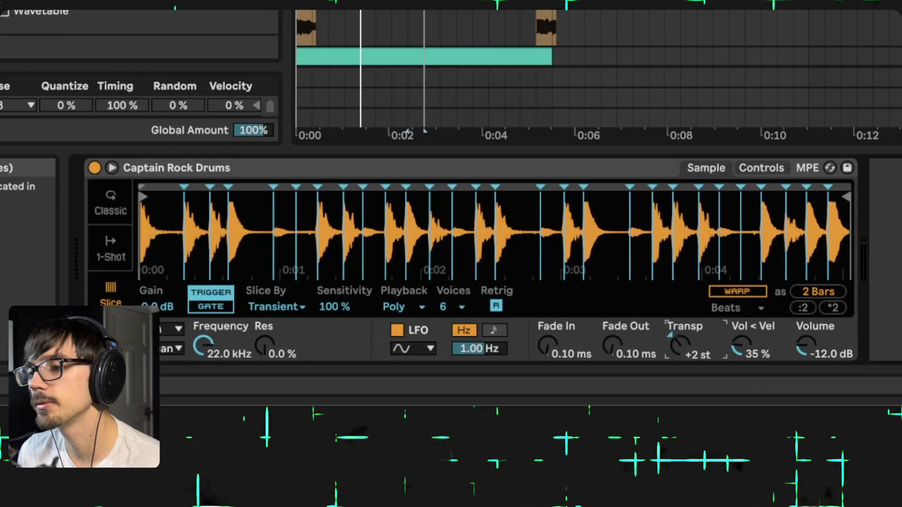
pyautogui.press('Down')
pyautogui.press('Down')
pyautogui.press('Down')
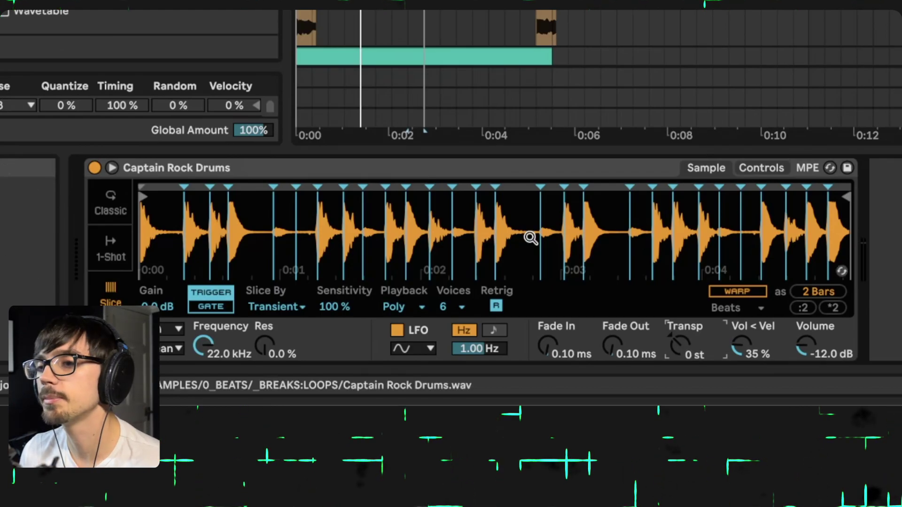
# Step: Convert the Captain Rock Drums slices into a 16-pad Drum Rack and audition the beat
pyautogui.rightClick(510, 218)
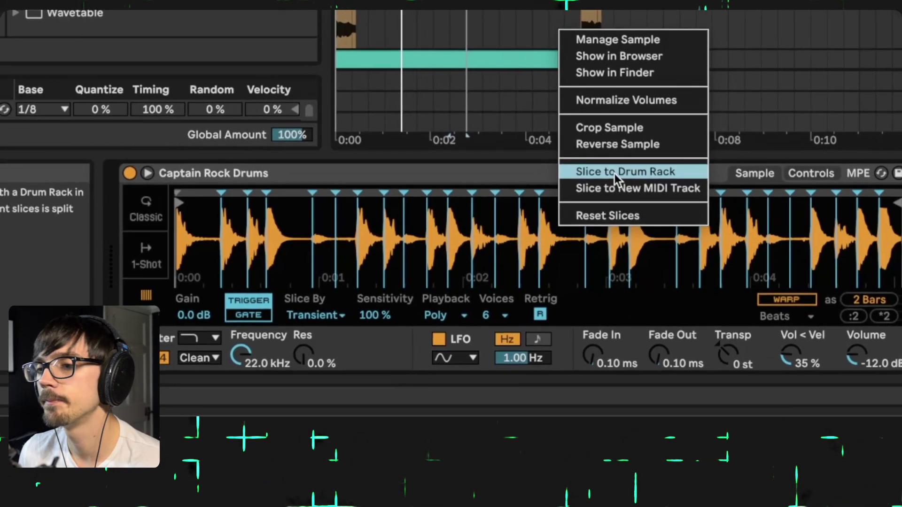
pyautogui.click(568, 168)
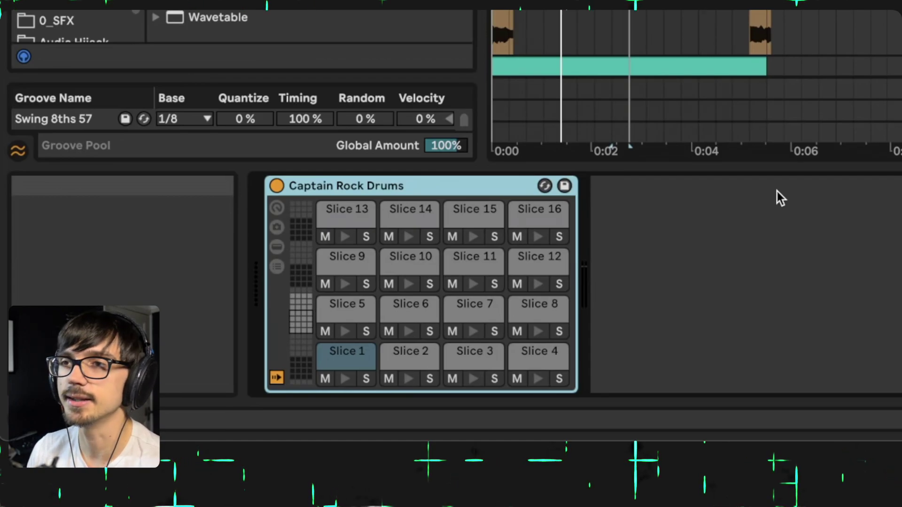
pyautogui.press('space')
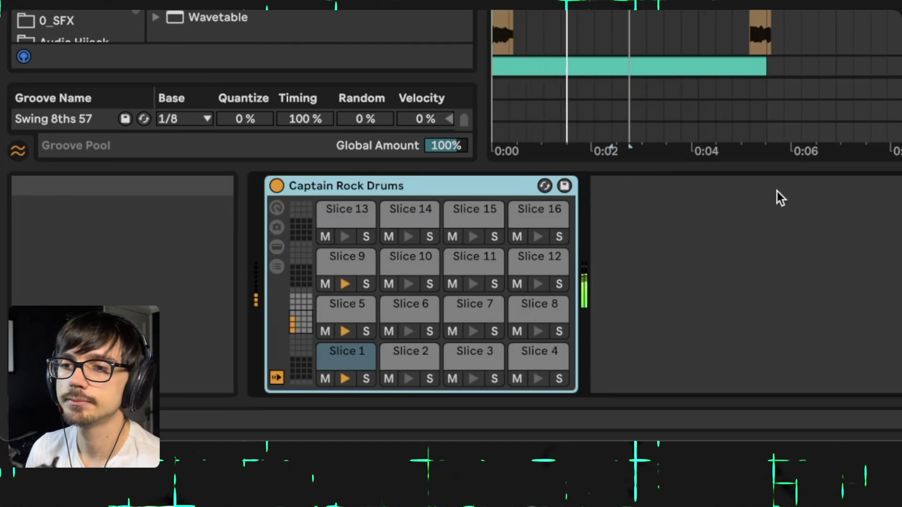
pyautogui.press('space')
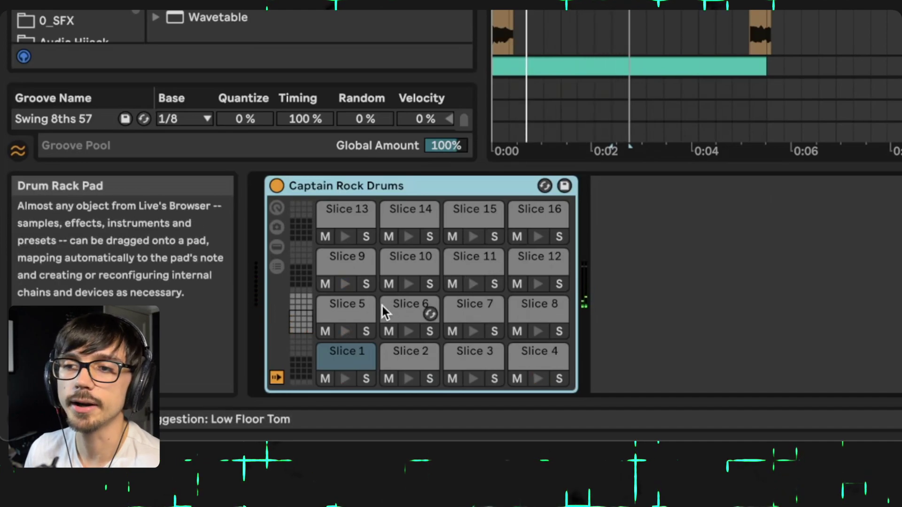
pyautogui.click(333, 360)
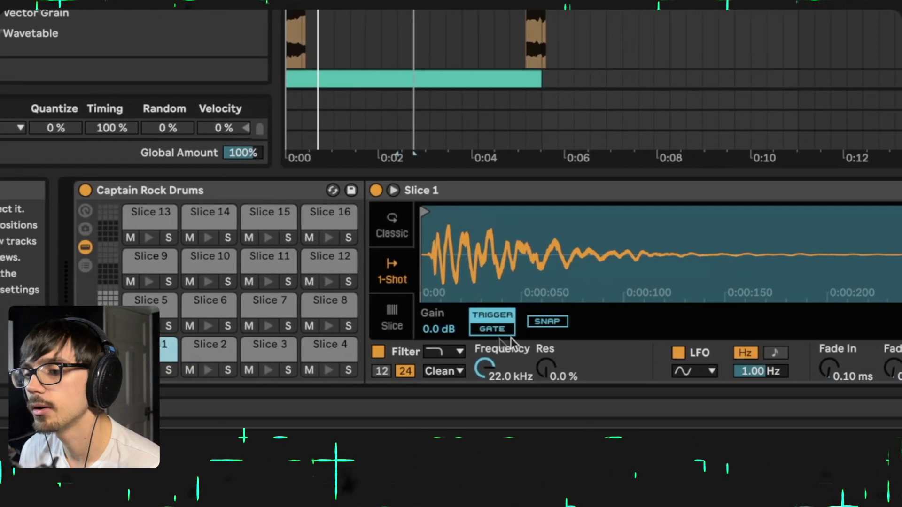
# Step: Set Slice 1's filter to MS2 at about 1.52 kHz with 12.8 dB drive
pyautogui.moveTo(488, 365); pyautogui.dragTo(487, 376)
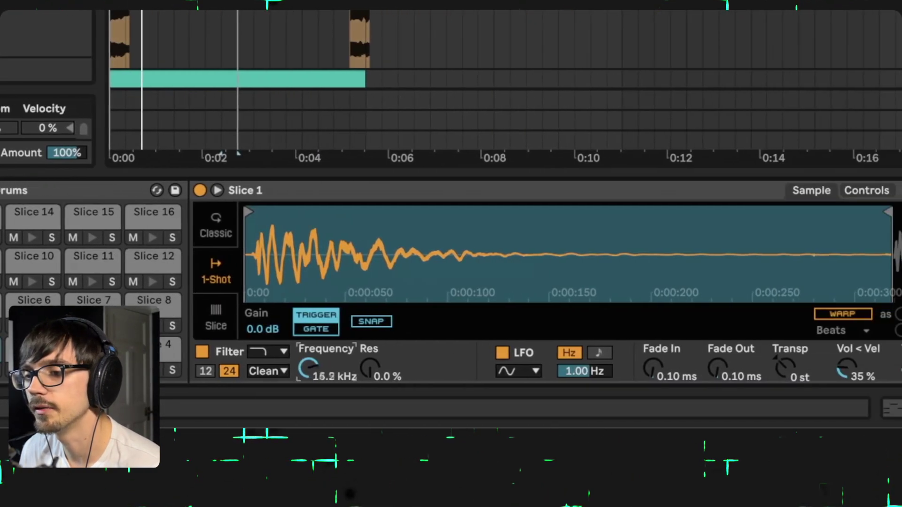
pyautogui.moveTo(309, 366); pyautogui.dragTo(309, 395)
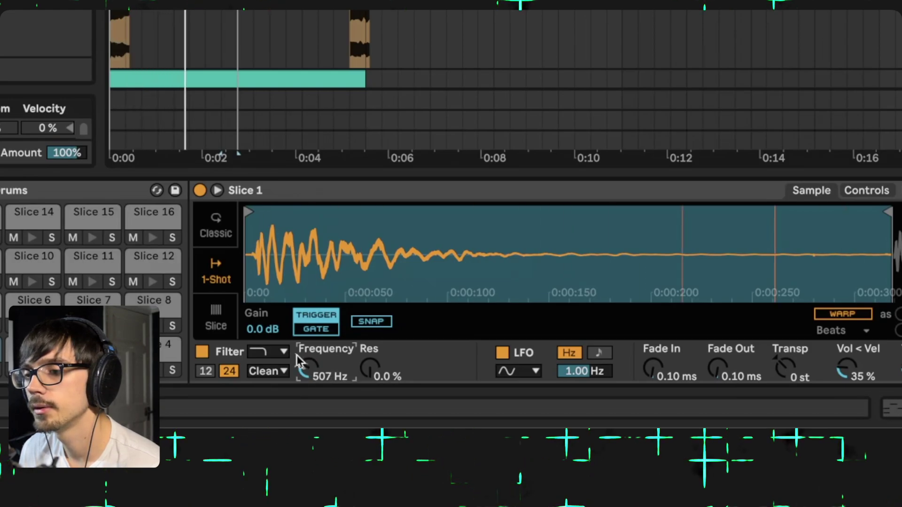
pyautogui.click(275, 370)
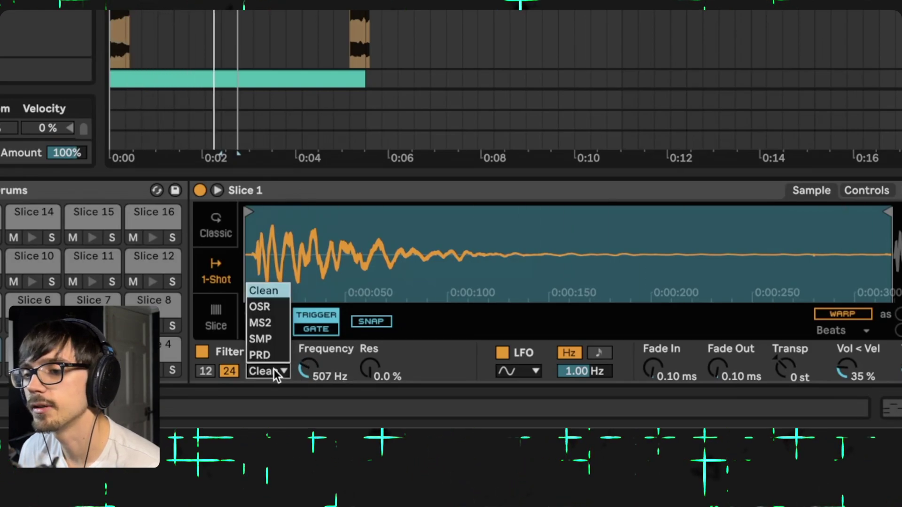
pyautogui.click(277, 322)
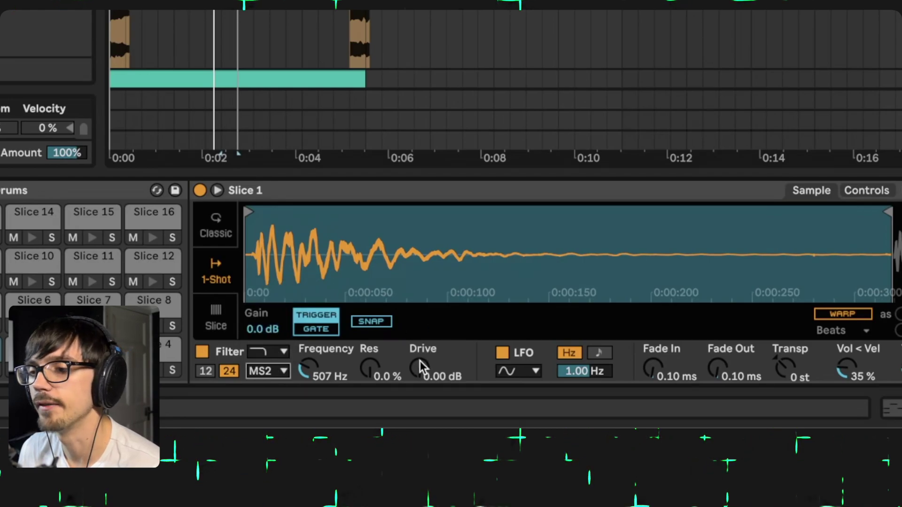
pyautogui.moveTo(420, 361); pyautogui.dragTo(420, 345)
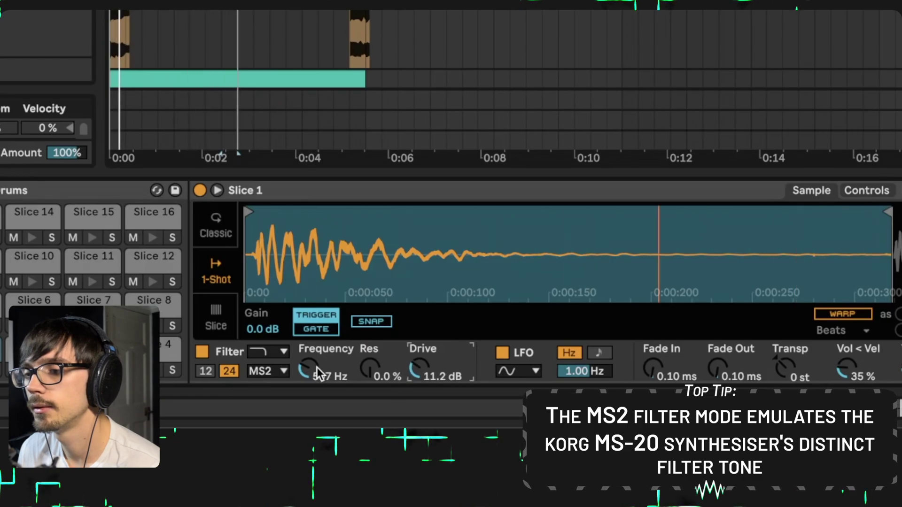
pyautogui.moveTo(318, 374); pyautogui.dragTo(317, 357)
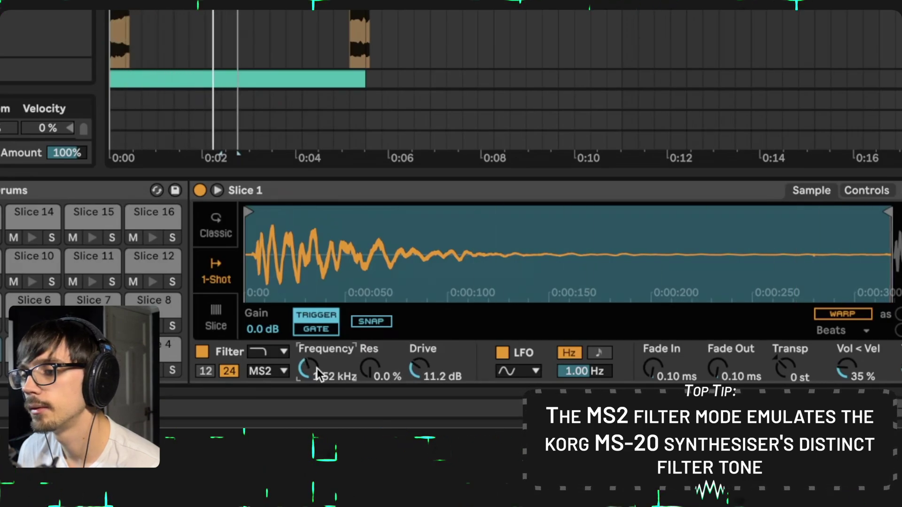
pyautogui.moveTo(420, 377); pyautogui.dragTo(419, 371)
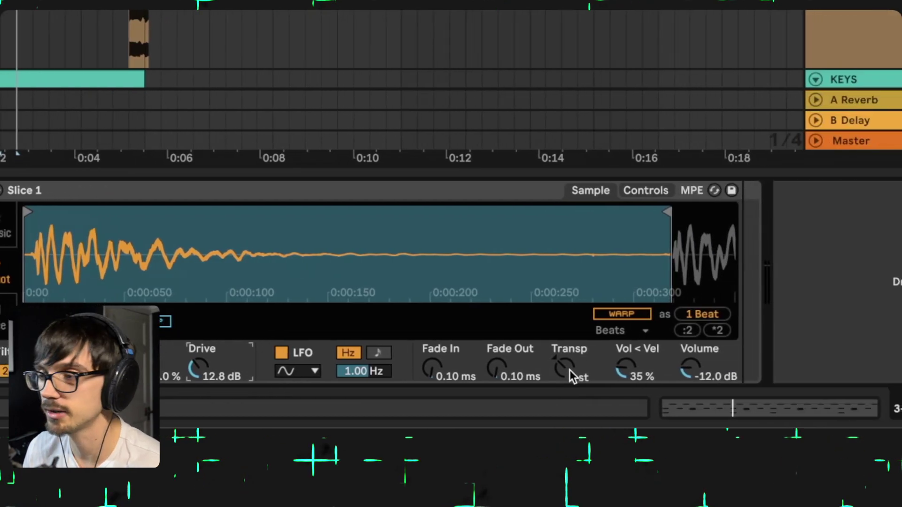
# Step: Transpose Slice 1 down to -3 semitones
pyautogui.click(572, 371)
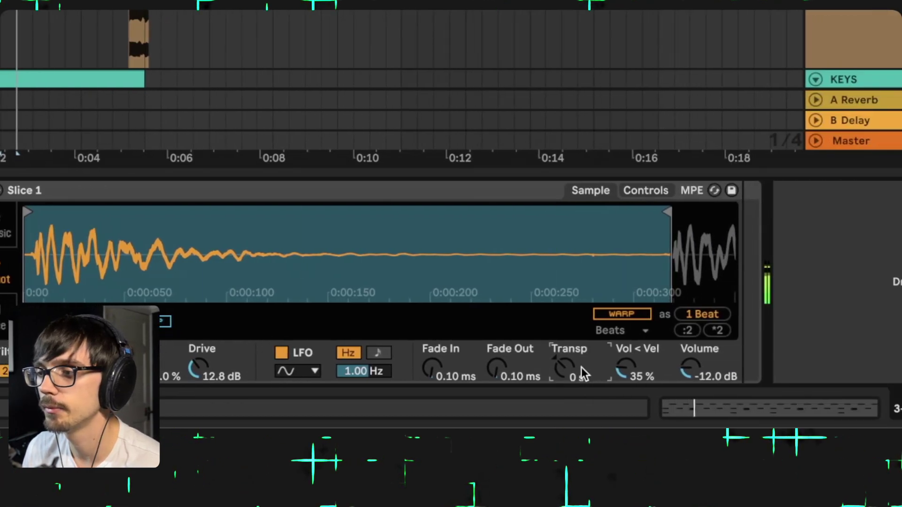
pyautogui.moveTo(581, 371); pyautogui.dragTo(580, 383)
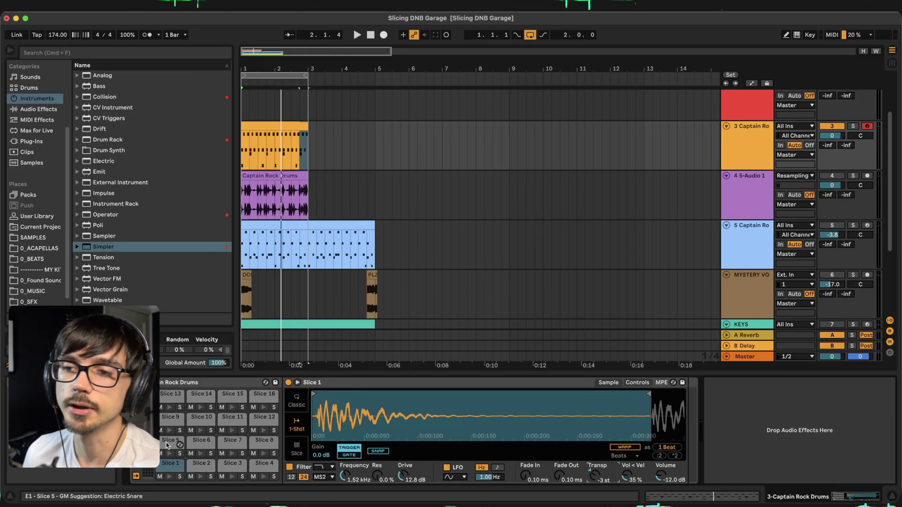
pyautogui.click(262, 463)
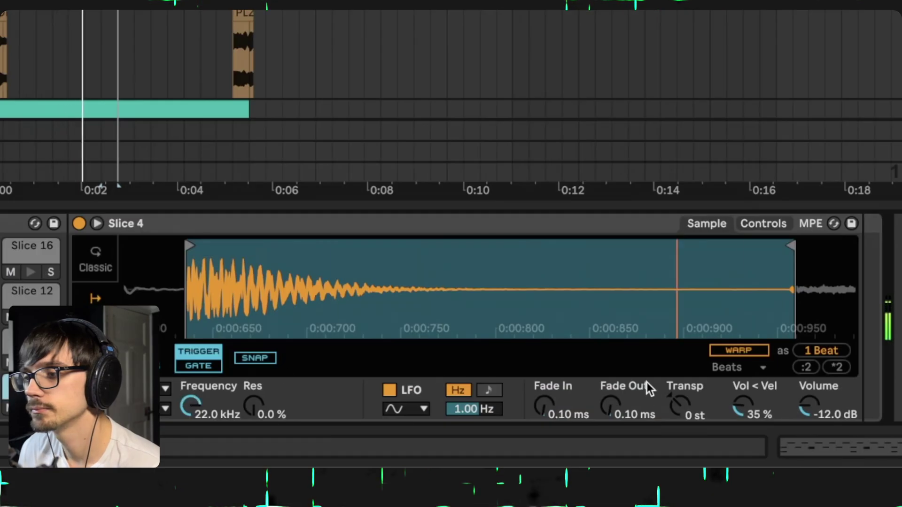
# Step: Pitch Slice 4 up to +10 semitones
pyautogui.moveTo(592, 476); pyautogui.dragTo(592, 465)
pyautogui.moveTo(677, 407); pyautogui.dragTo(677, 402)
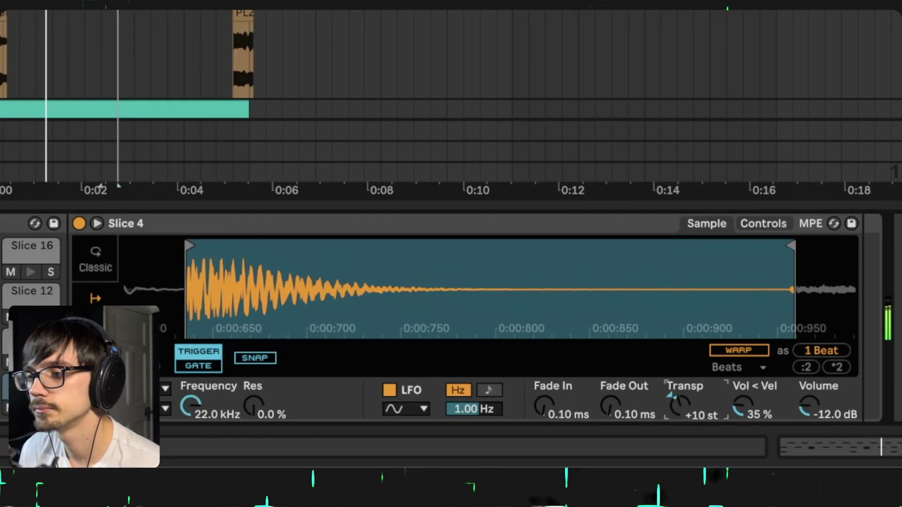
pyautogui.click(357, 307)
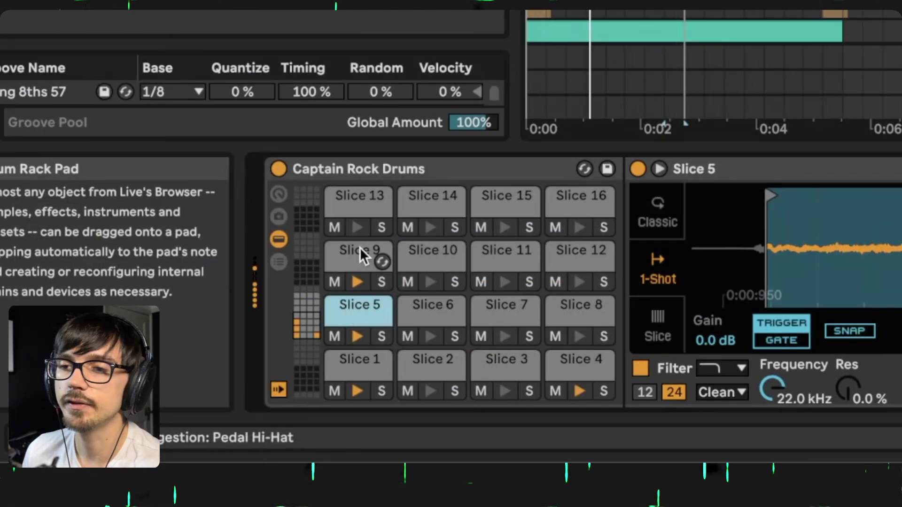
pyautogui.click(360, 250)
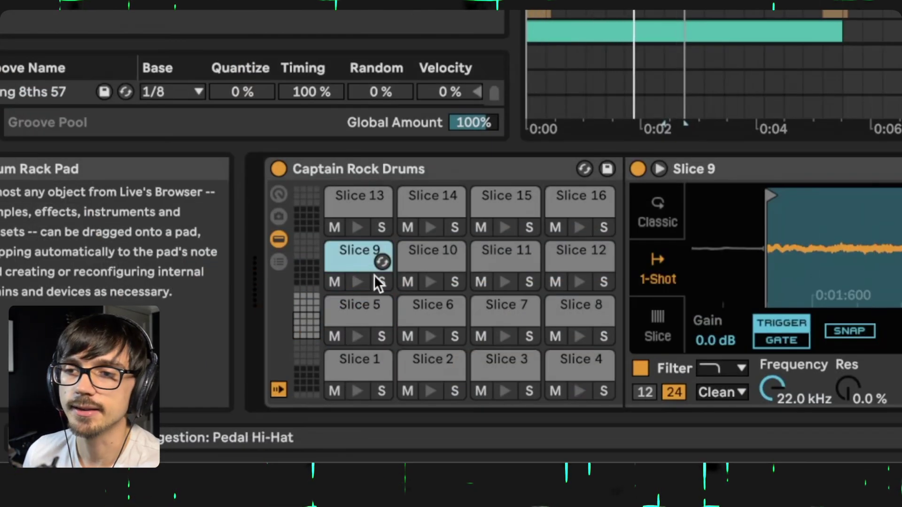
# Step: Rename the Slice 5 and Slice 9 pads to HiHat 1 and HiHat 2
pyautogui.click(354, 312)
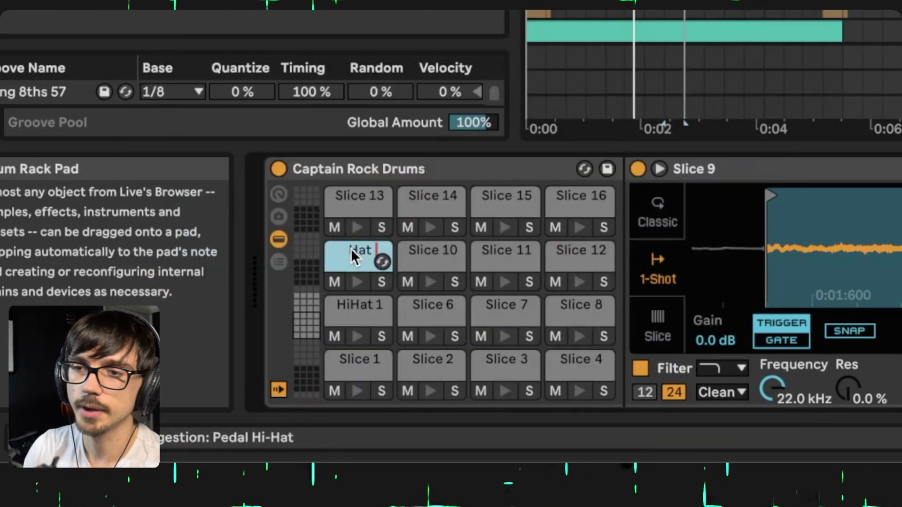
pyautogui.write('2')
pyautogui.press('Return')
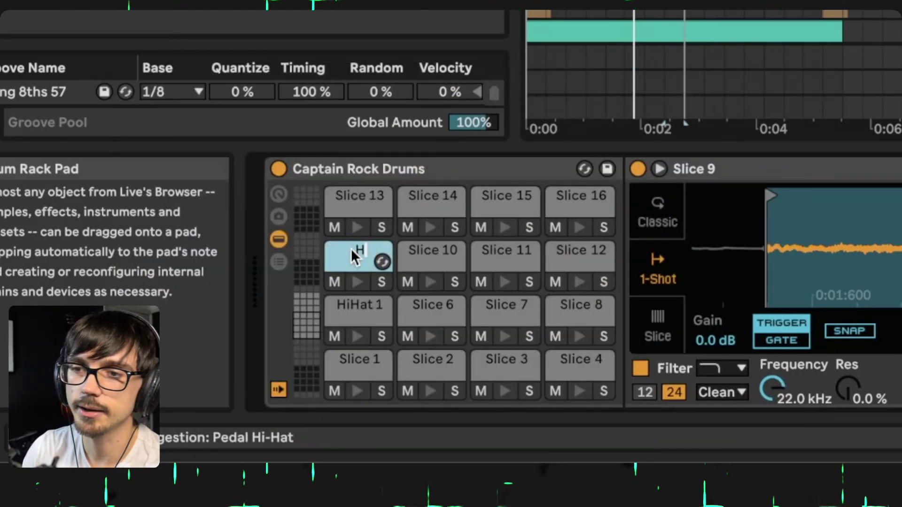
pyautogui.rightClick(351, 249)
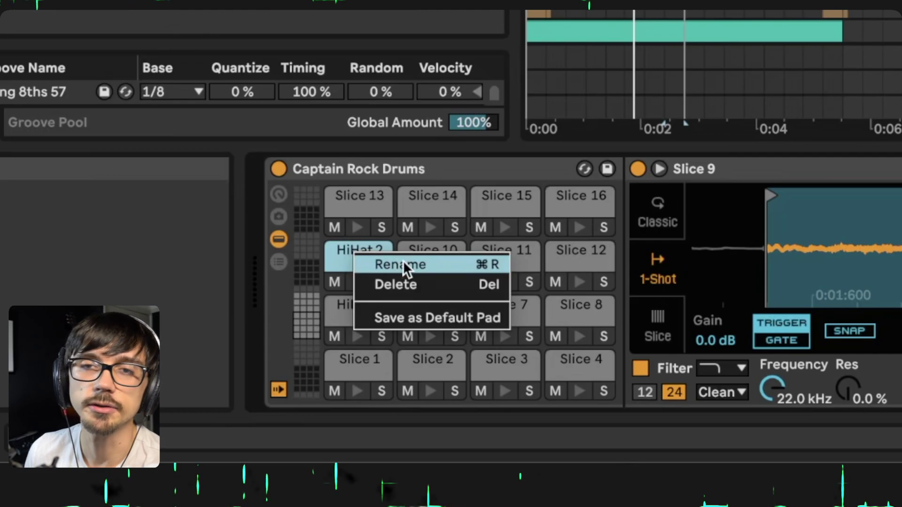
pyautogui.press('Escape')
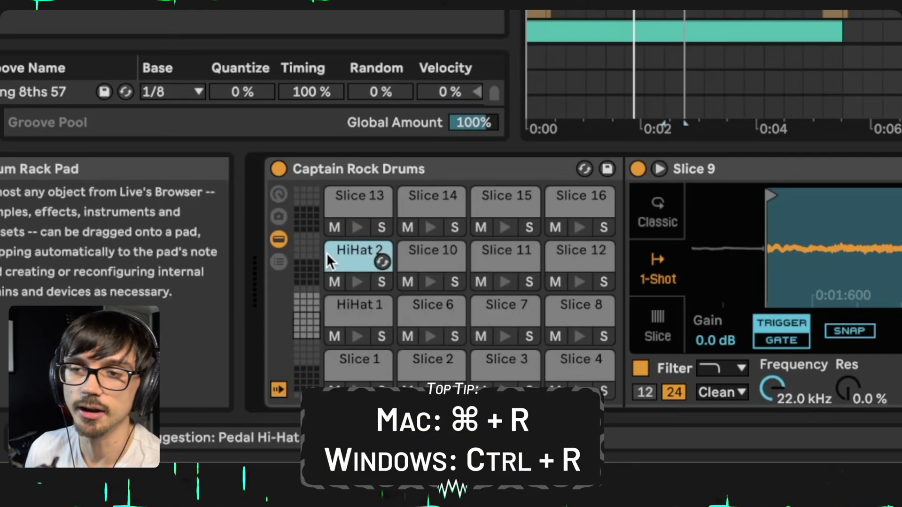
pyautogui.press('super+r')
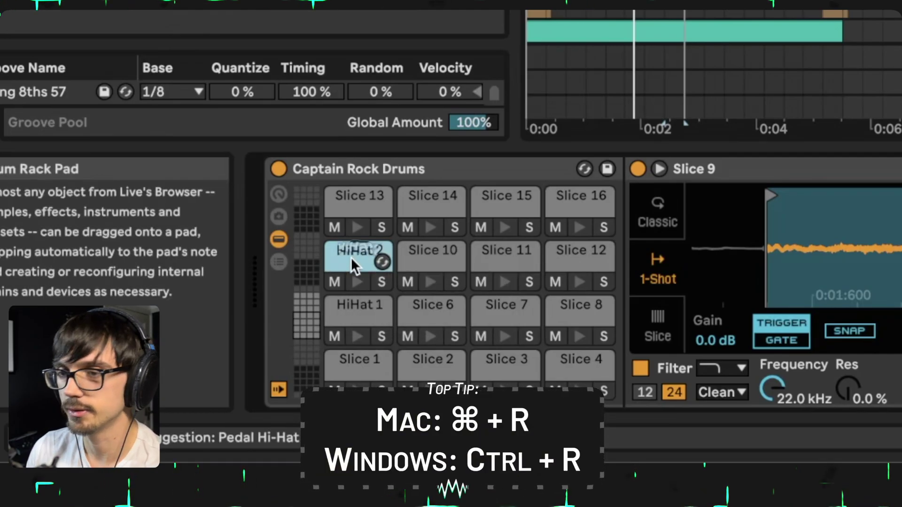
pyautogui.press('Escape')
pyautogui.click(359, 310)
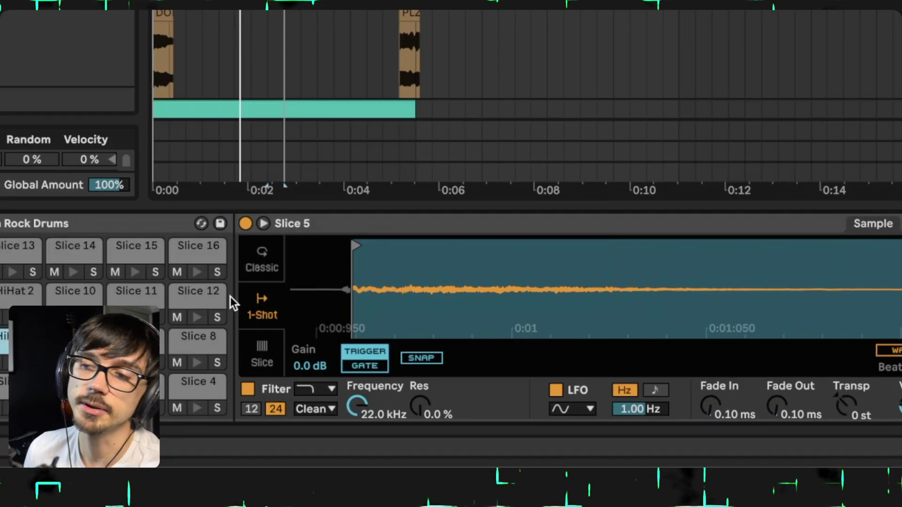
# Step: Put HiHat 1 and HiHat 2 in Classic mode with Sustain at -inf and shorter decays
pyautogui.click(272, 271)
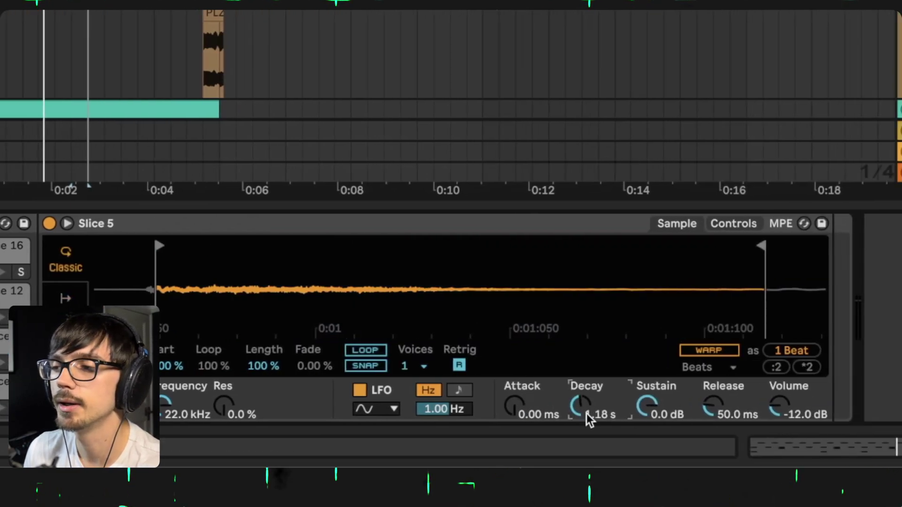
pyautogui.moveTo(643, 410); pyautogui.dragTo(644, 451)
pyautogui.moveTo(581, 405)
pyautogui.mouseDown()
pyautogui.moveTo(581, 439)
pyautogui.moveTo(580, 402)
pyautogui.mouseUp()
pyautogui.click(275, 289)
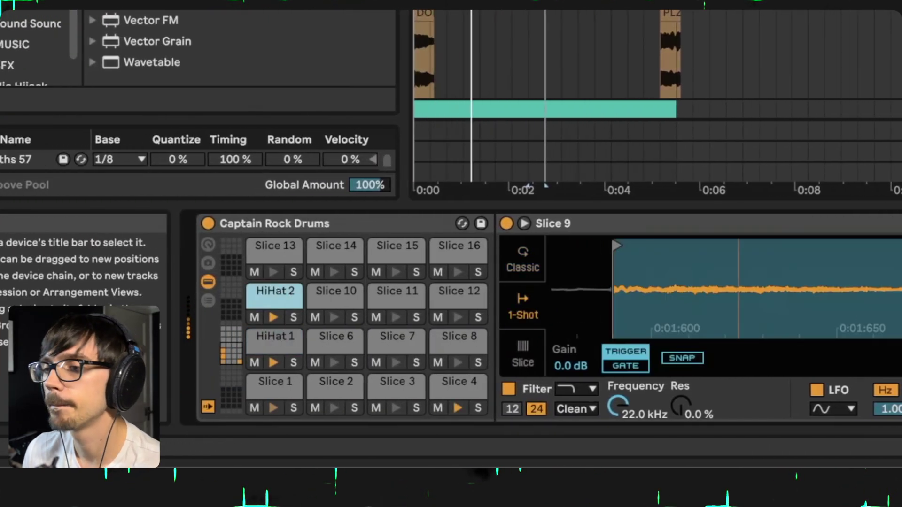
pyautogui.click(524, 262)
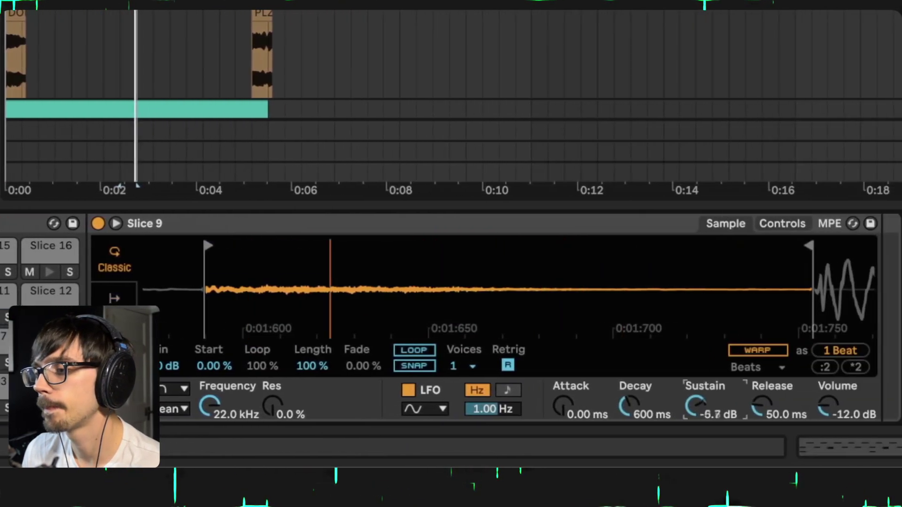
pyautogui.moveTo(696, 409); pyautogui.dragTo(695, 436)
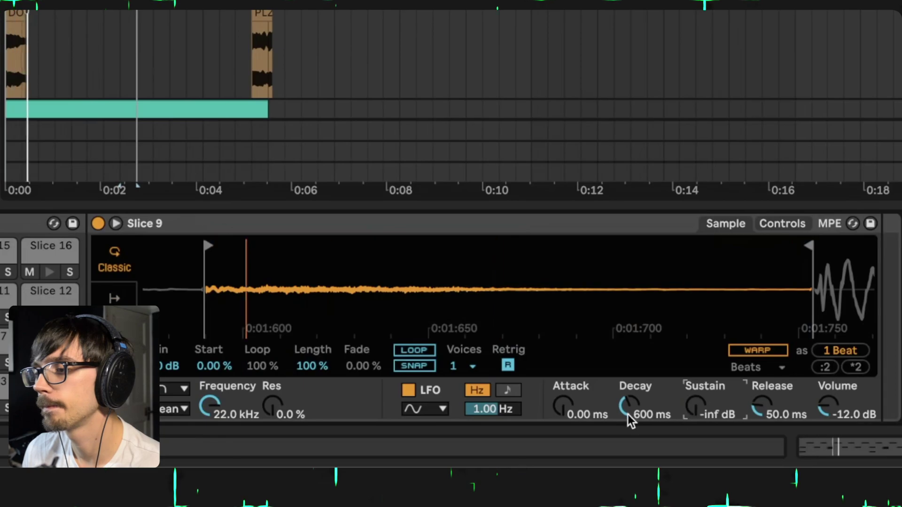
pyautogui.moveTo(630, 413)
pyautogui.mouseDown()
pyautogui.moveTo(629, 435)
pyautogui.moveTo(630, 420)
pyautogui.mouseUp()
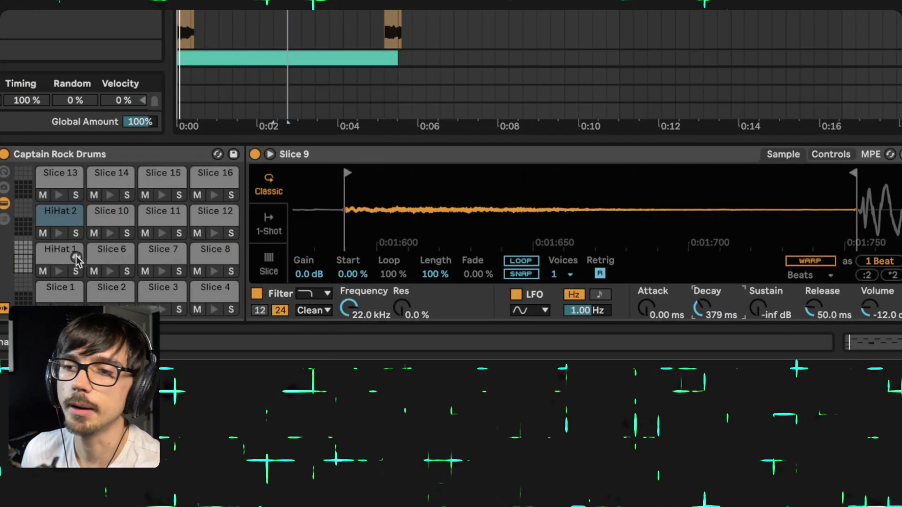
# Step: In Controls, raise HiHat 1 to +8 and HiHat 2 to +6 semitones
pyautogui.click(61, 255)
pyautogui.click(821, 155)
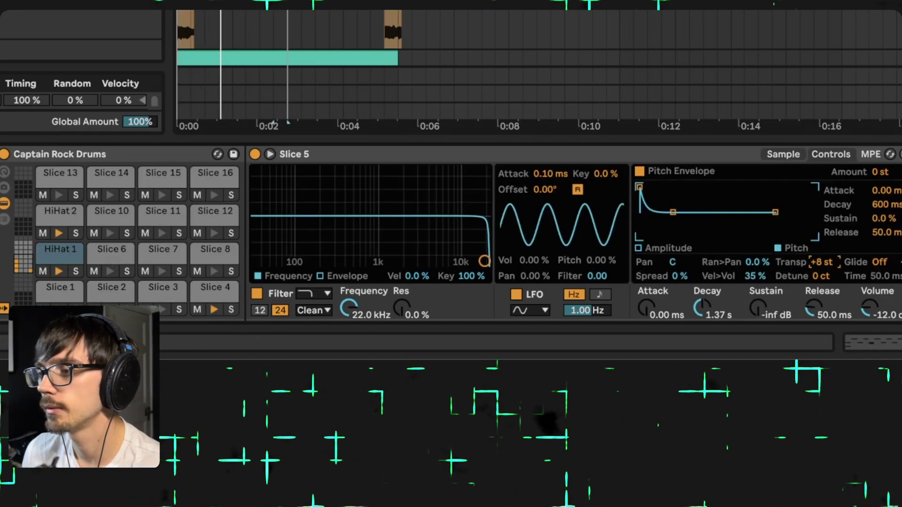
pyautogui.click(60, 213)
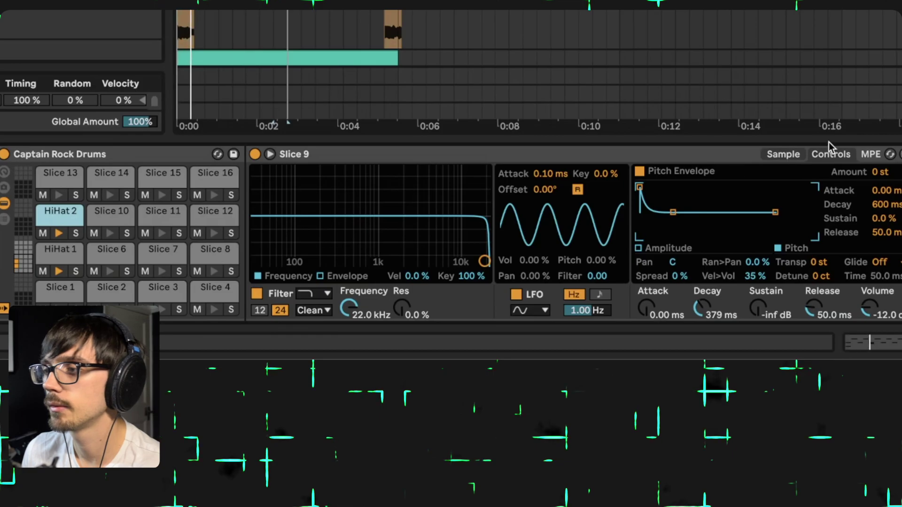
pyautogui.moveTo(819, 262); pyautogui.dragTo(819, 252)
# Step: Enable Slice 1's filter envelope with a 159 ms decay and a 12 dB slope
pyautogui.click(793, 155)
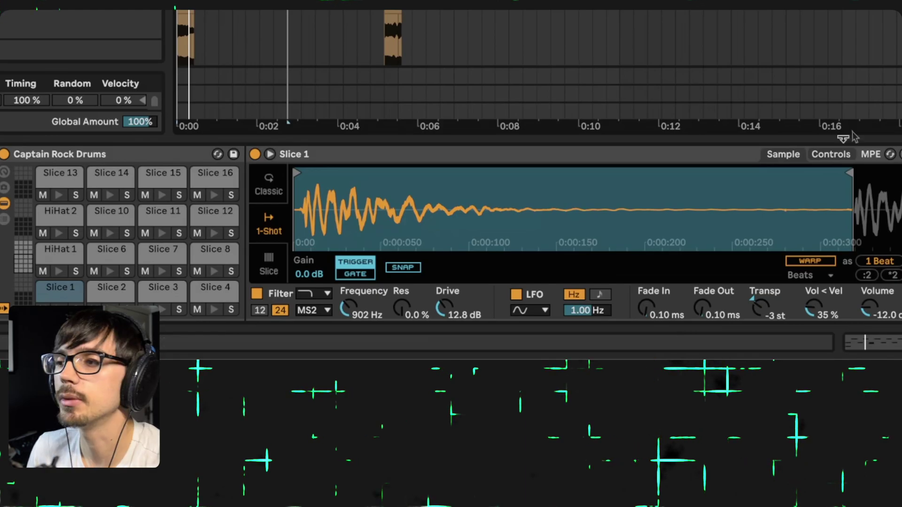
pyautogui.click(54, 296)
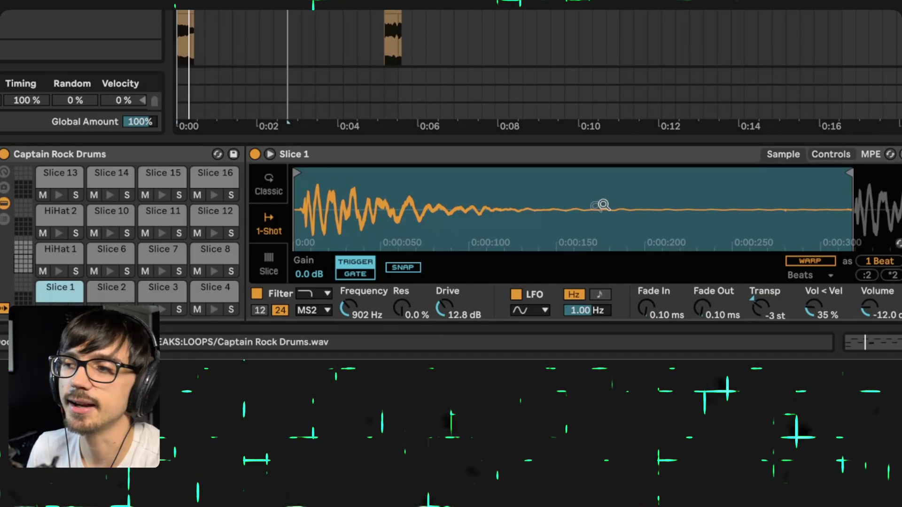
pyautogui.click(829, 156)
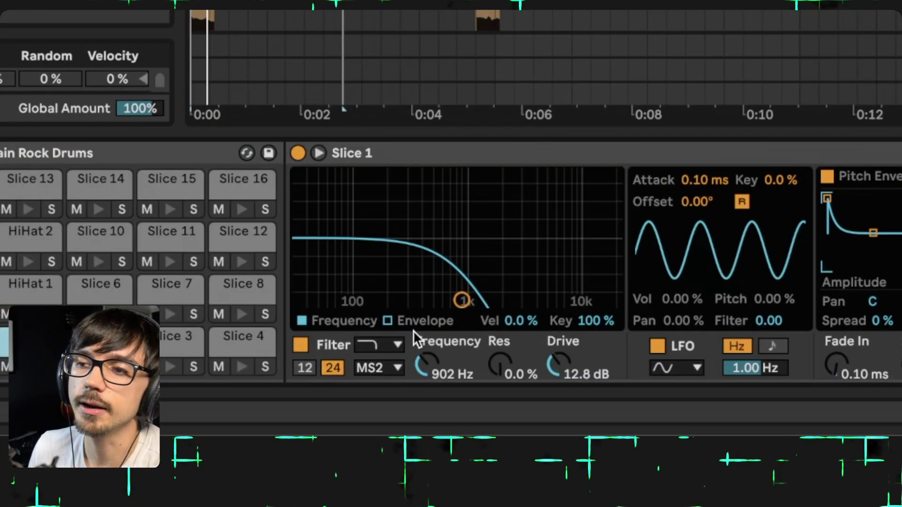
pyautogui.click(388, 321)
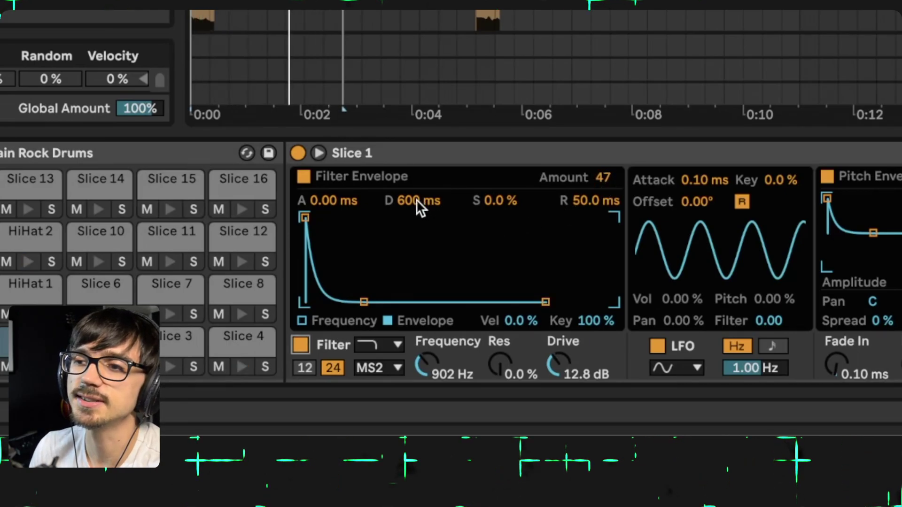
pyautogui.moveTo(418, 200); pyautogui.dragTo(418, 233)
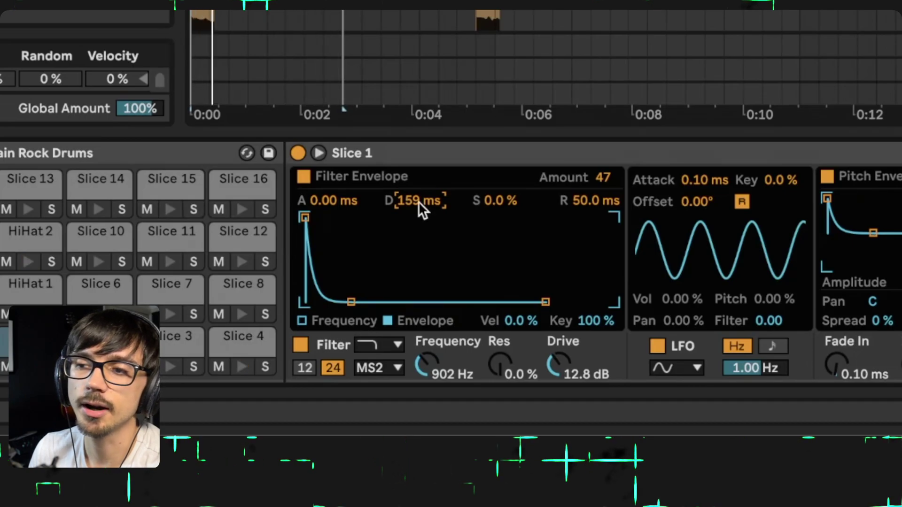
pyautogui.click(304, 365)
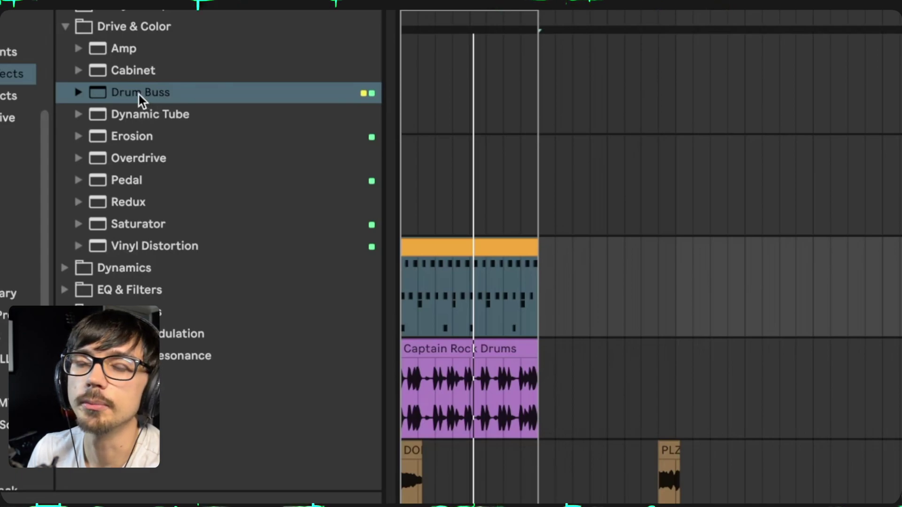
# Step: Drop Drum Buss onto Captain Rock Drums with Medium drive and Comp on
pyautogui.click(140, 95)
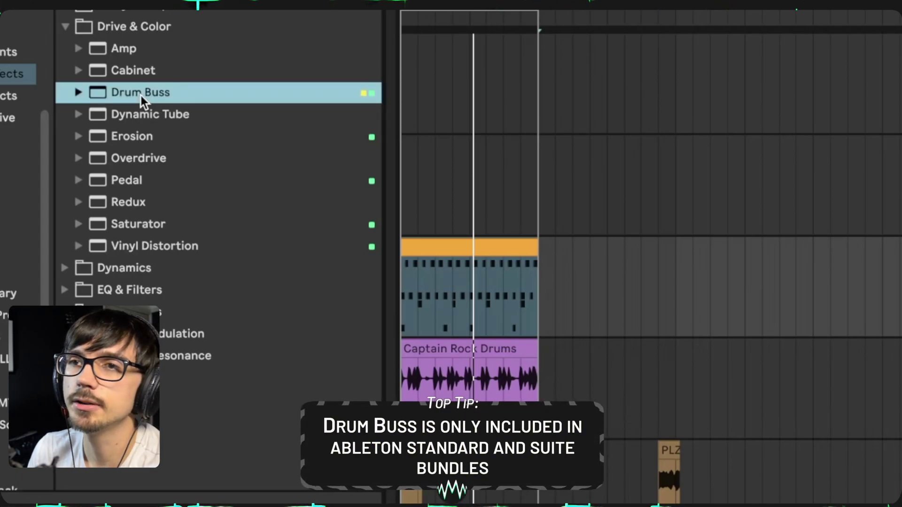
pyautogui.moveTo(141, 95); pyautogui.dragTo(649, 266)
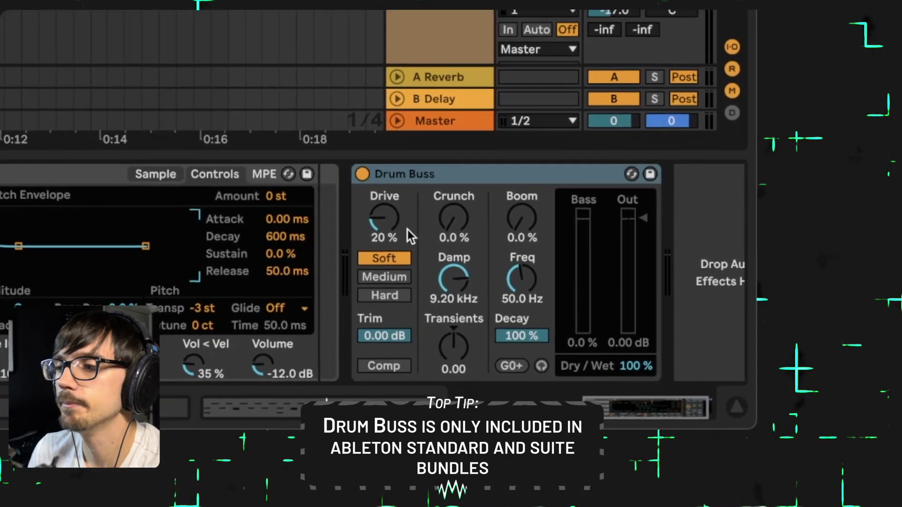
pyautogui.click(382, 271)
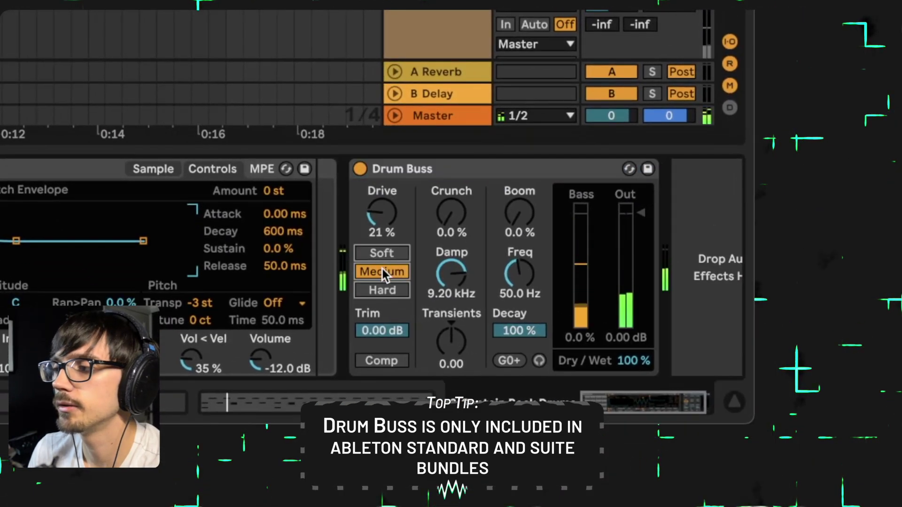
pyautogui.click(394, 367)
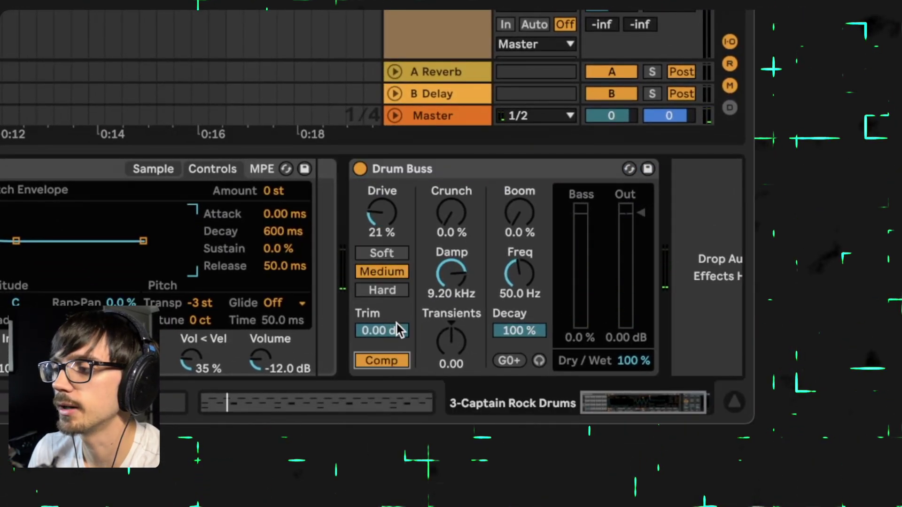
# Step: Set Drum Buss Transients to 0.30 and Trim to -9.06 dB while playing back
pyautogui.moveTo(397, 323); pyautogui.dragTo(397, 329)
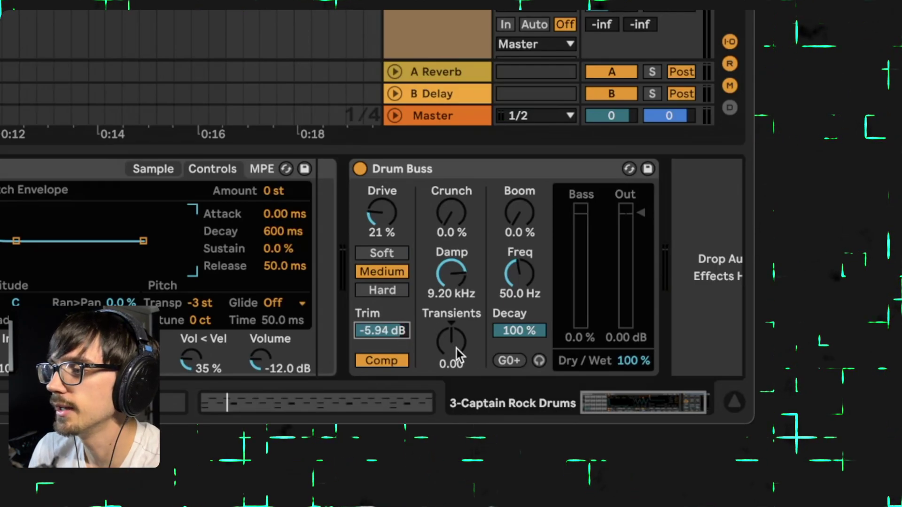
pyautogui.moveTo(455, 349); pyautogui.dragTo(456, 346)
pyautogui.press('space')
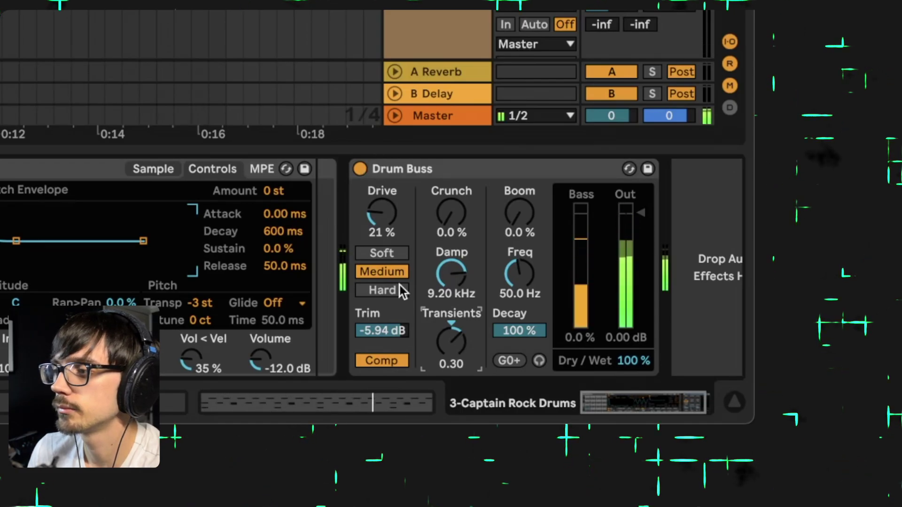
pyautogui.click(381, 330)
pyautogui.moveTo(391, 333); pyautogui.dragTo(395, 331)
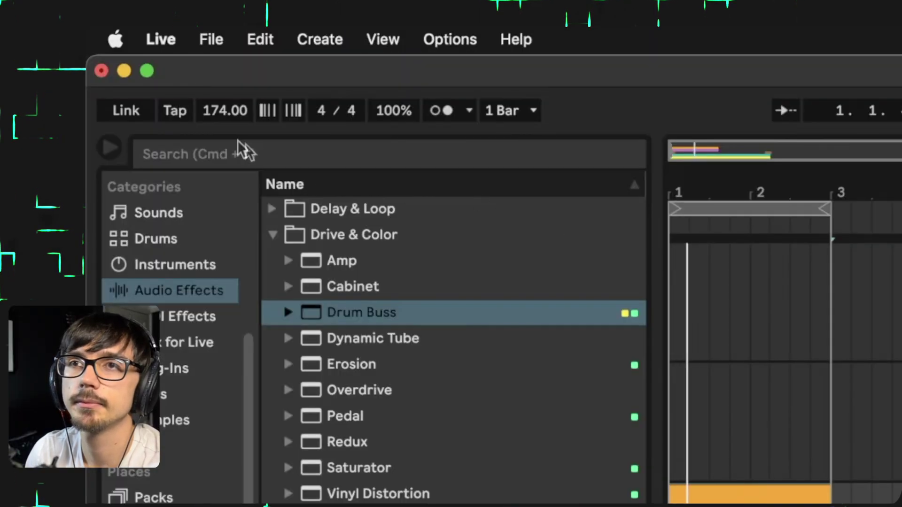
# Step: Drag the control-bar tempo down from 174.00 to 134.00 BPM
pyautogui.moveTo(217, 116); pyautogui.dragTo(217, 213)
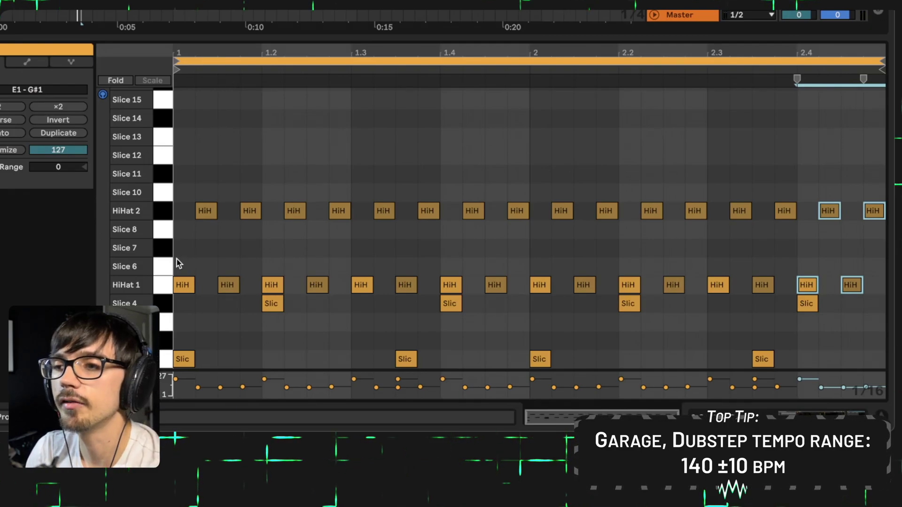
# Step: Delete the HiHat 2 notes and duplicate the HiHat 1 notes, shifted one sixteenth later
pyautogui.moveTo(176, 258); pyautogui.dragTo(235, 247)
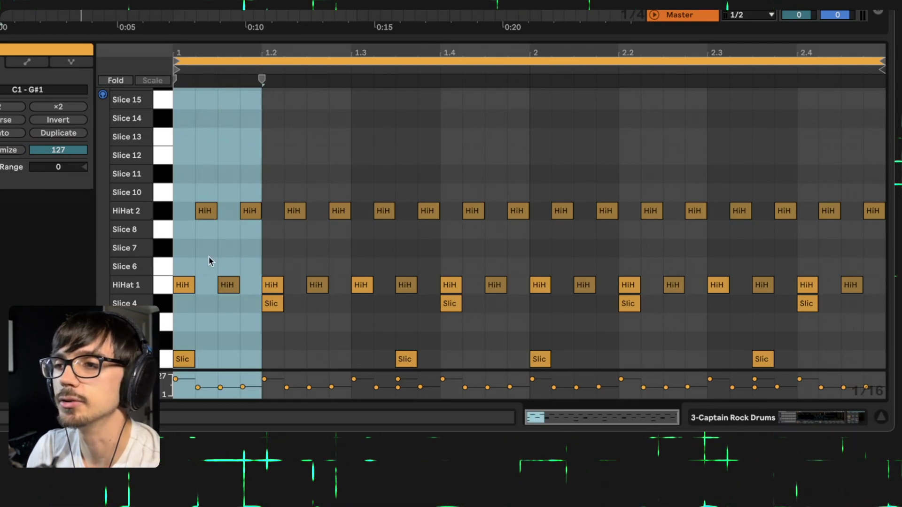
pyautogui.press('Delete')
pyautogui.press('space')
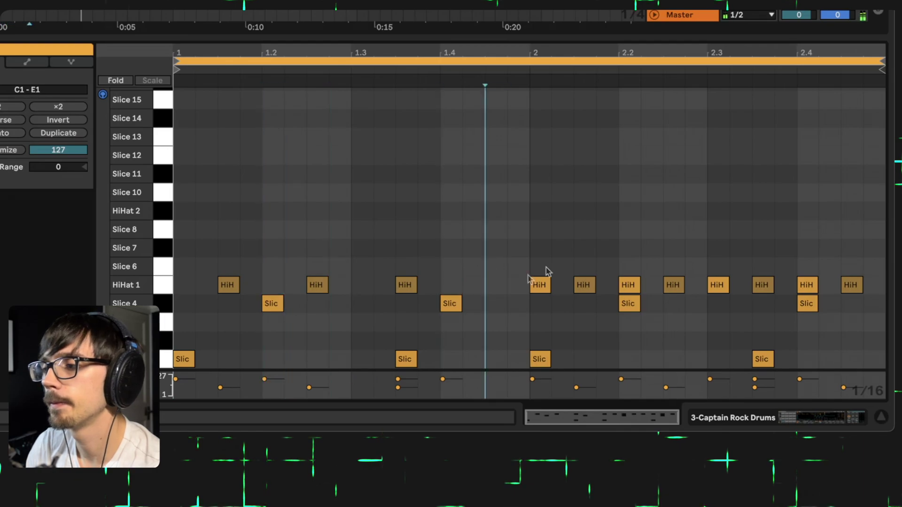
pyautogui.moveTo(431, 282); pyautogui.dragTo(181, 285)
pyautogui.hotkey('ctrl', 'd')
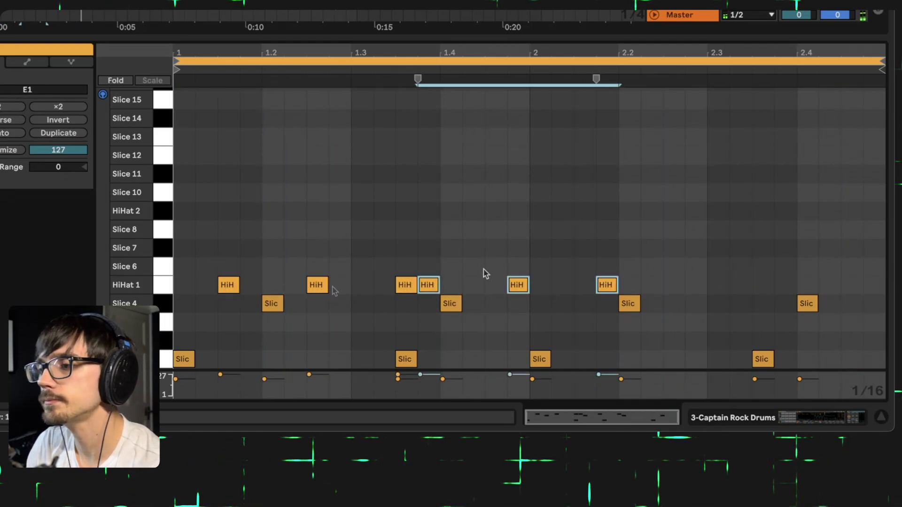
pyautogui.moveTo(483, 272); pyautogui.dragTo(761, 287)
pyautogui.click(328, 95)
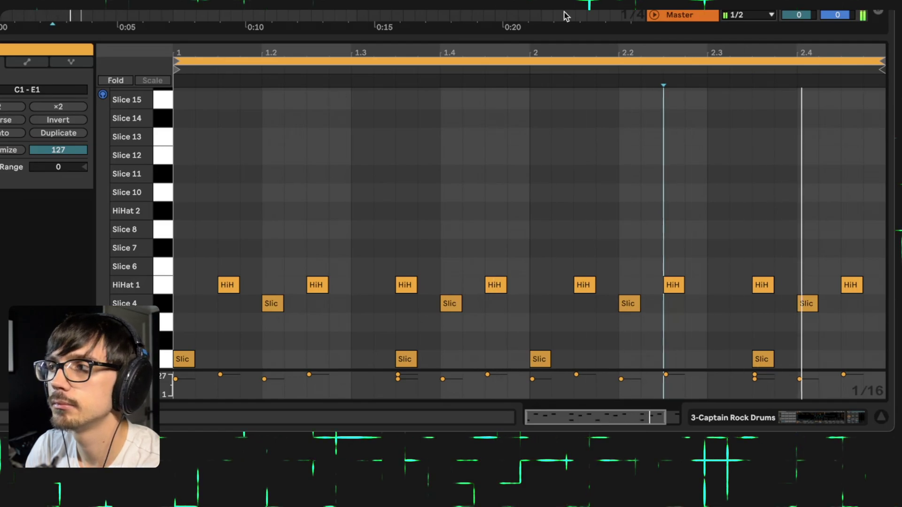
# Step: Draw two new HiHat 2 notes near the end of the bar and play the pattern
pyautogui.click(214, 218)
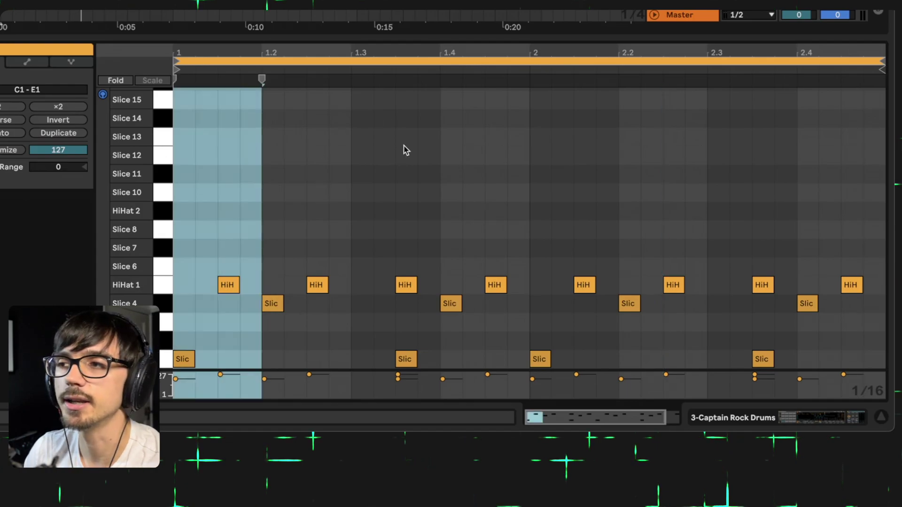
pyautogui.click(202, 214)
pyautogui.click(245, 212)
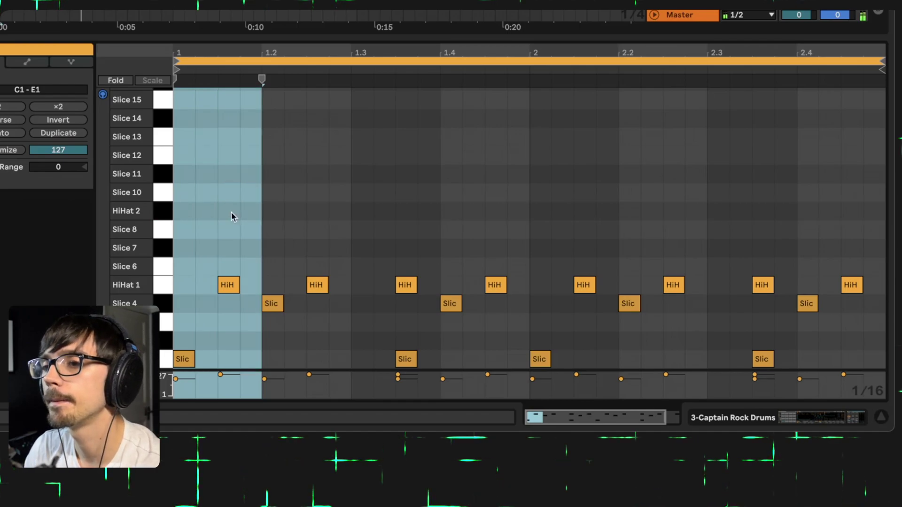
pyautogui.click(219, 217)
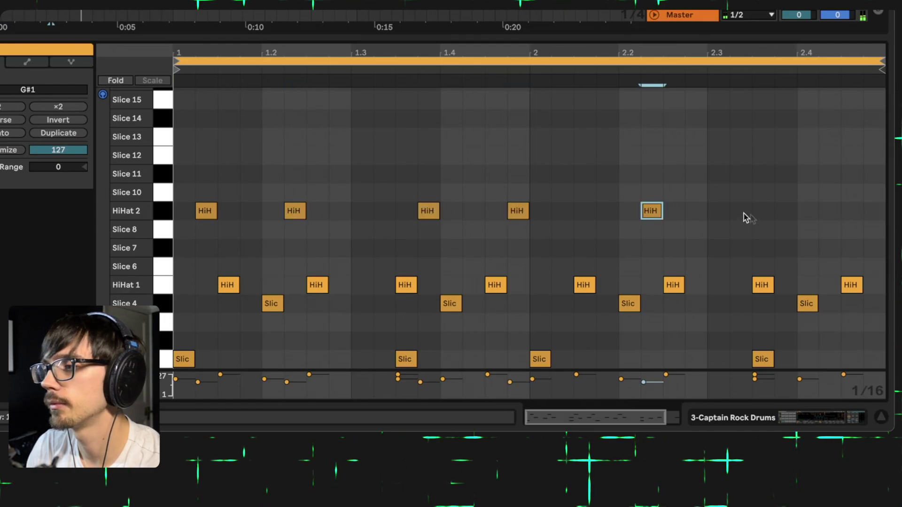
pyautogui.doubleClick(784, 212)
pyautogui.doubleClick(829, 212)
pyautogui.press('space')
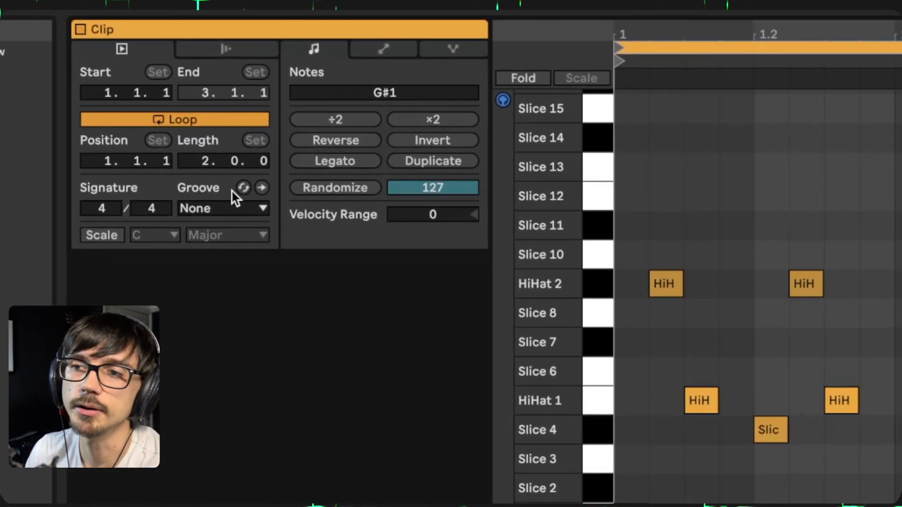
# Step: Try the Swing 16ths 52 groove, then apply Swing 16ths 66 to the drum clip
pyautogui.click(243, 188)
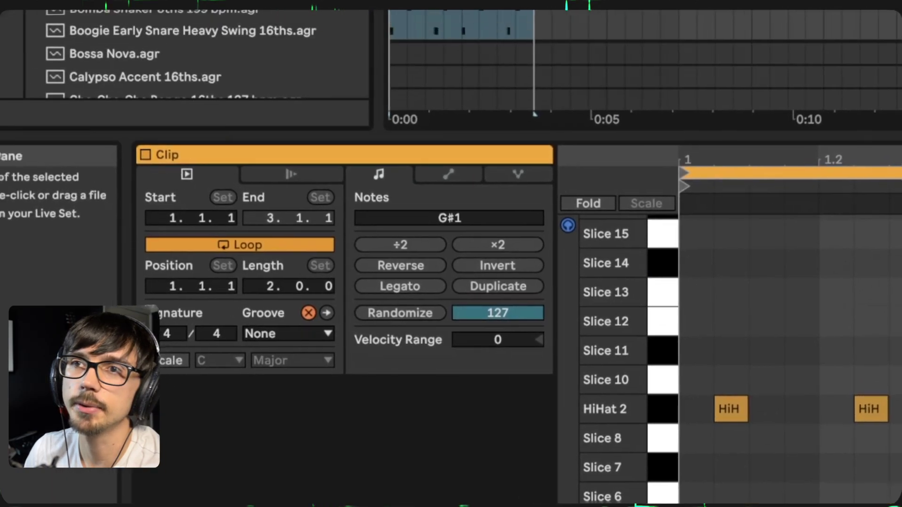
pyautogui.scroll(-15, 263, 115)
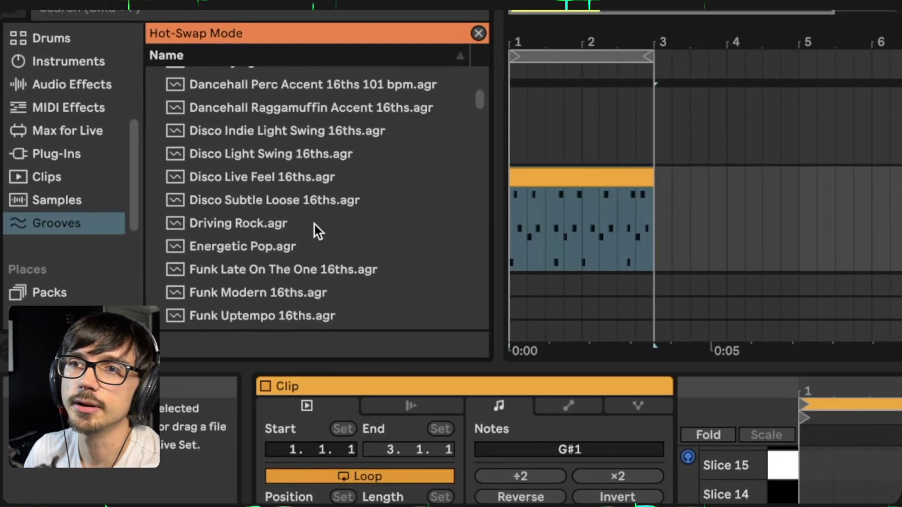
pyautogui.scroll(-20, 319, 233)
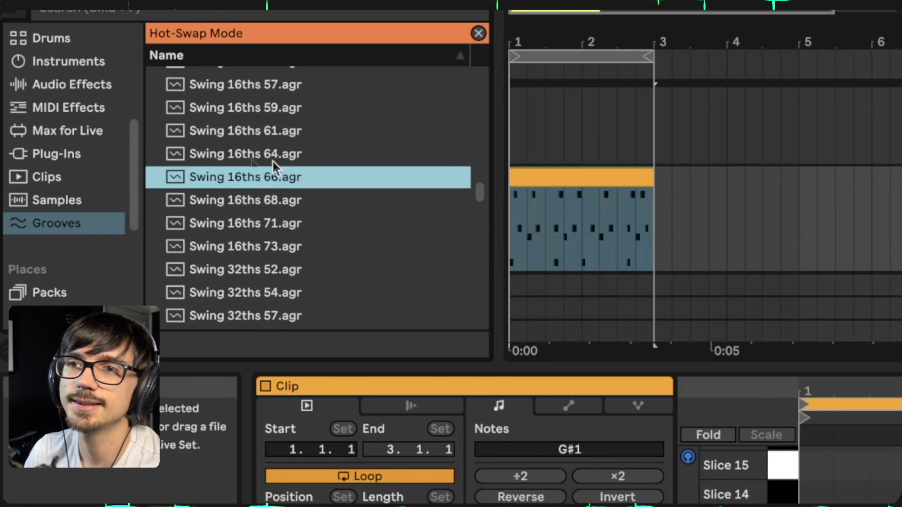
pyautogui.scroll(1, 272, 256)
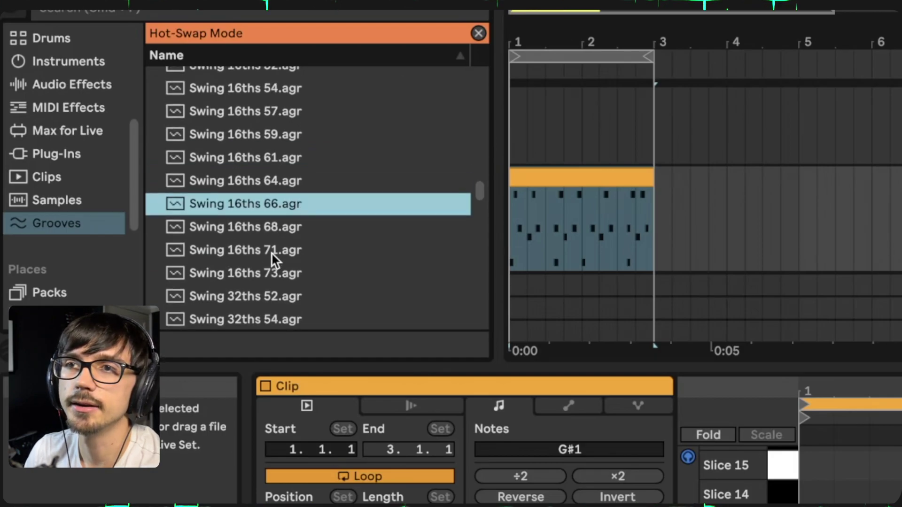
pyautogui.scroll(5, 286, 190)
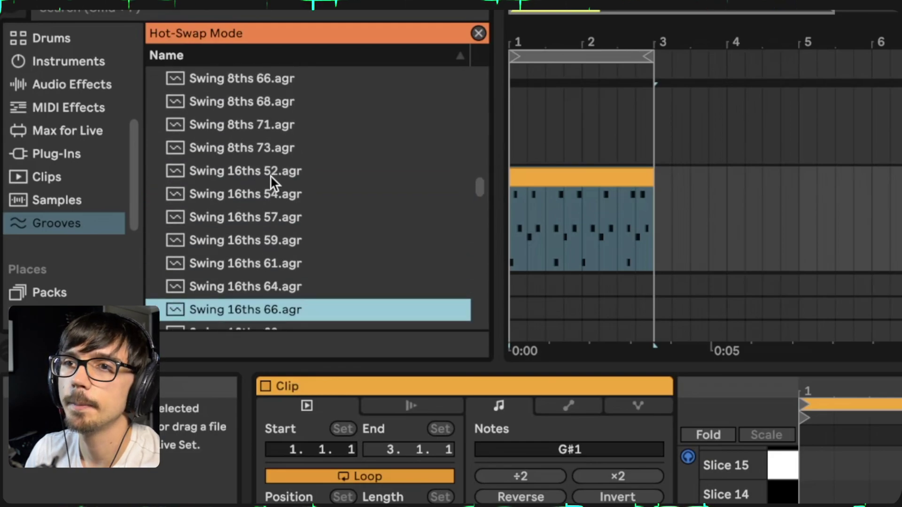
pyautogui.scroll(-5, 270, 175)
pyautogui.scroll(5, 272, 179)
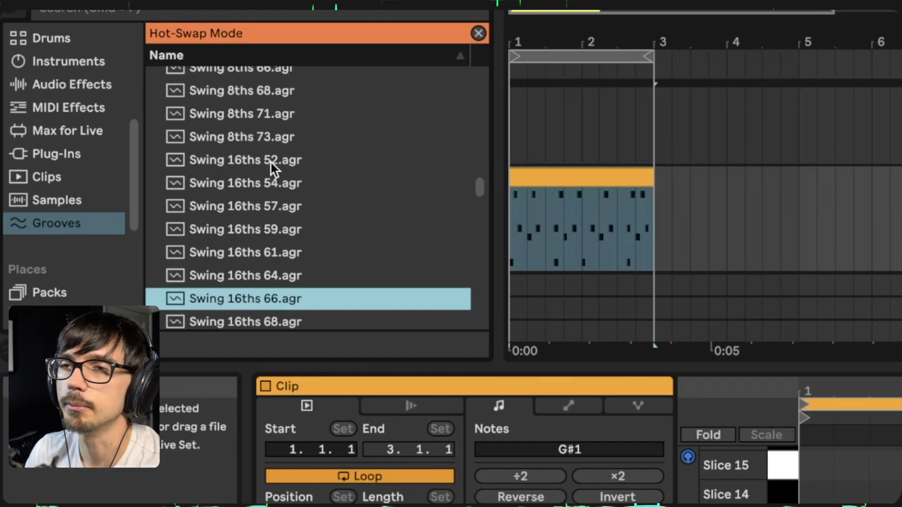
pyautogui.doubleClick(270, 160)
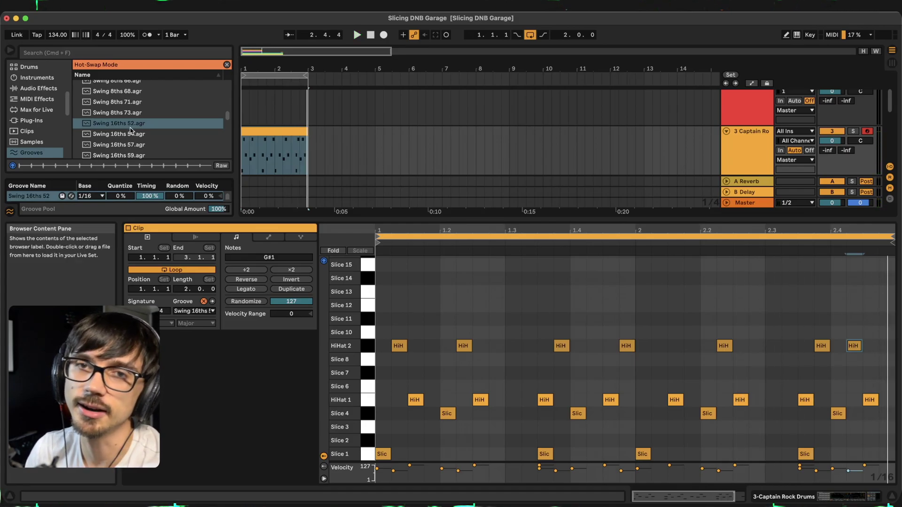
pyautogui.scroll(-4, 131, 132)
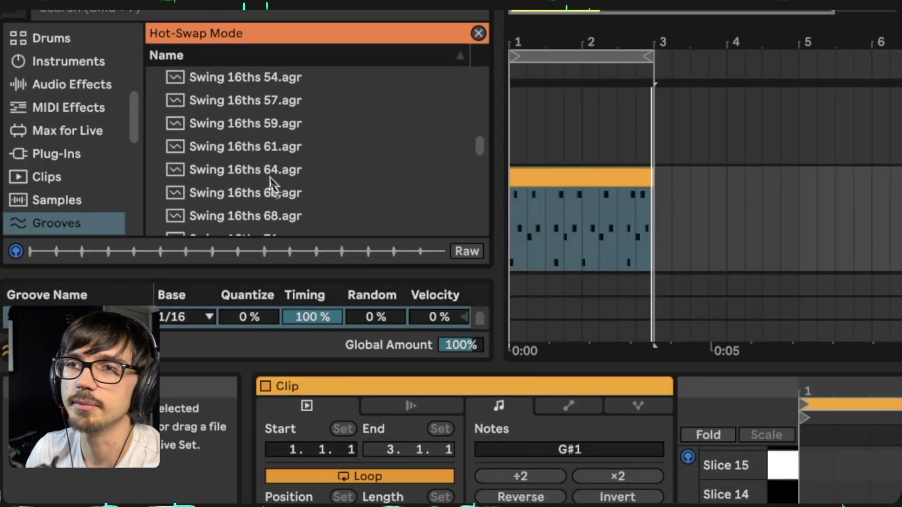
pyautogui.doubleClick(260, 191)
pyautogui.scroll(-2, 260, 190)
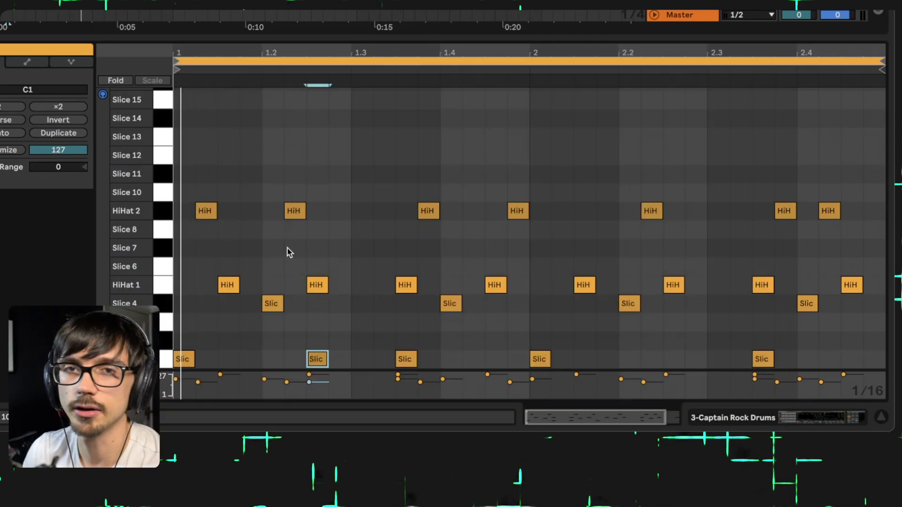
# Step: Insert a Slice 4 note before beat 2 and nudge one Slice 1 note a sixteenth later
pyautogui.click(303, 249)
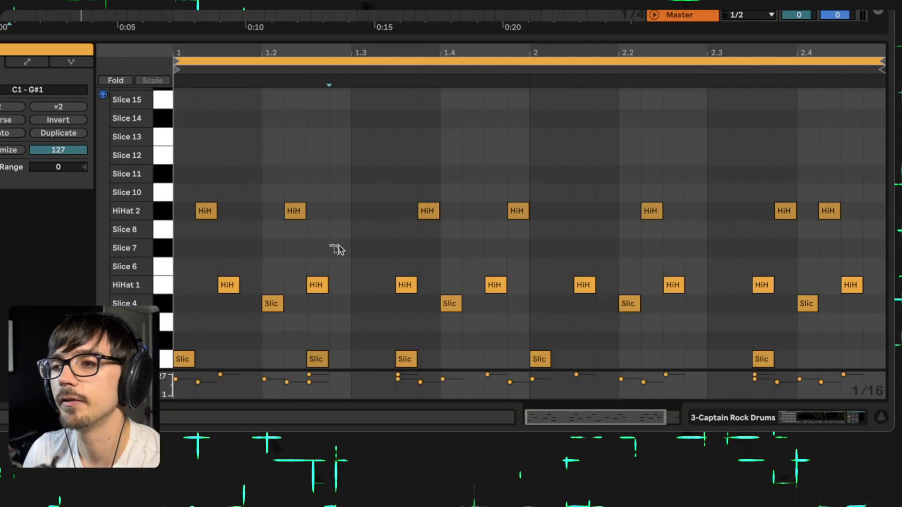
pyautogui.click(345, 254)
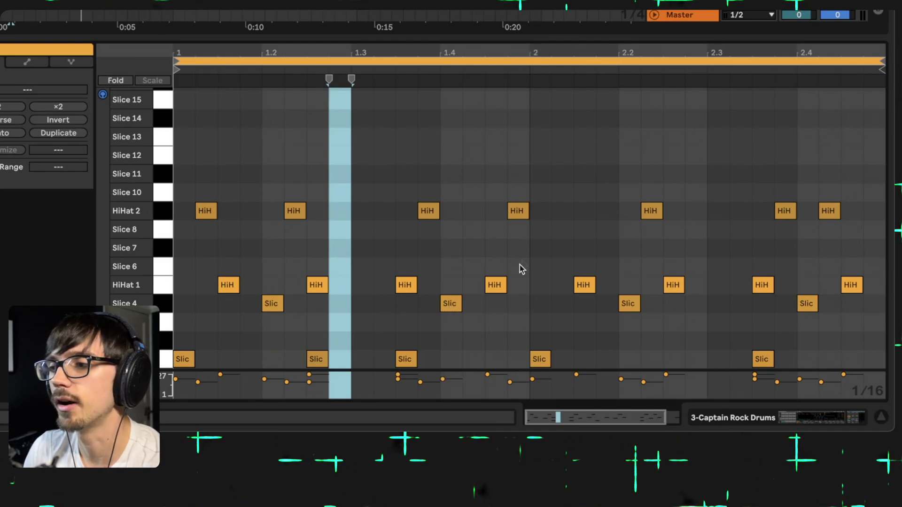
pyautogui.doubleClick(516, 304)
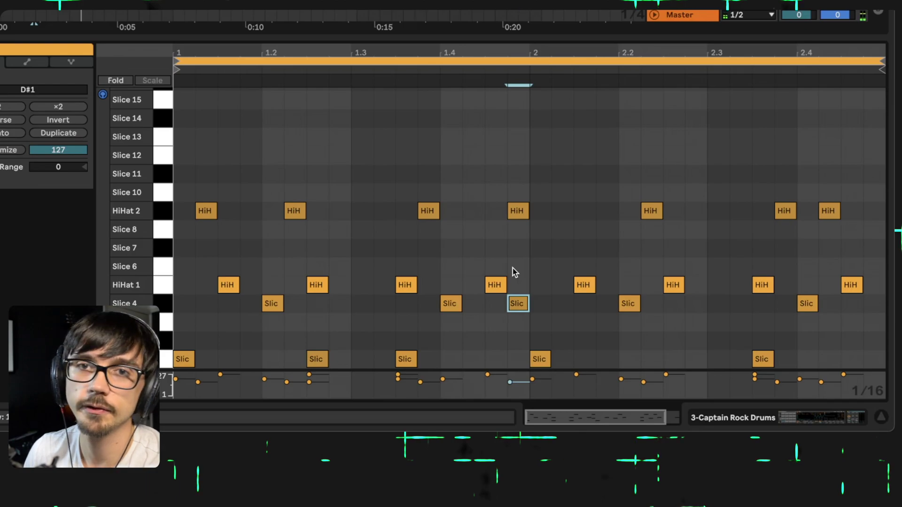
pyautogui.press('space')
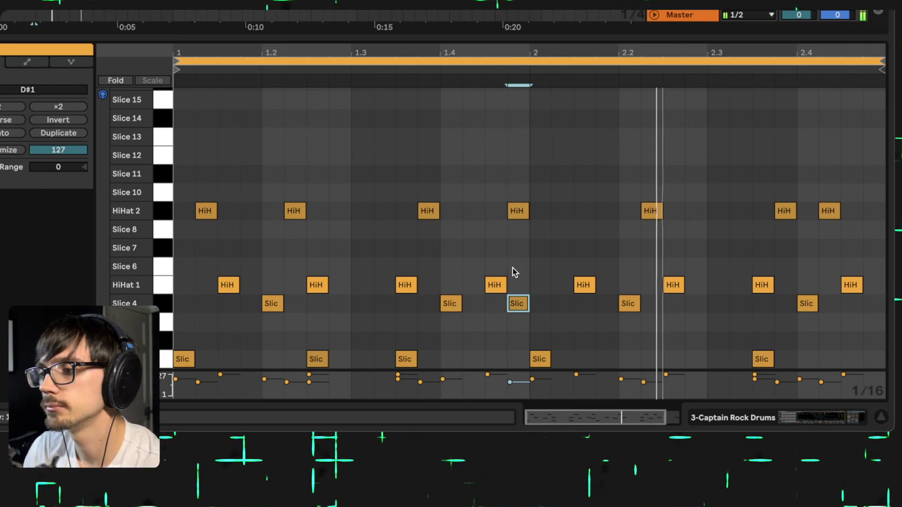
pyautogui.moveTo(409, 363); pyautogui.dragTo(430, 366)
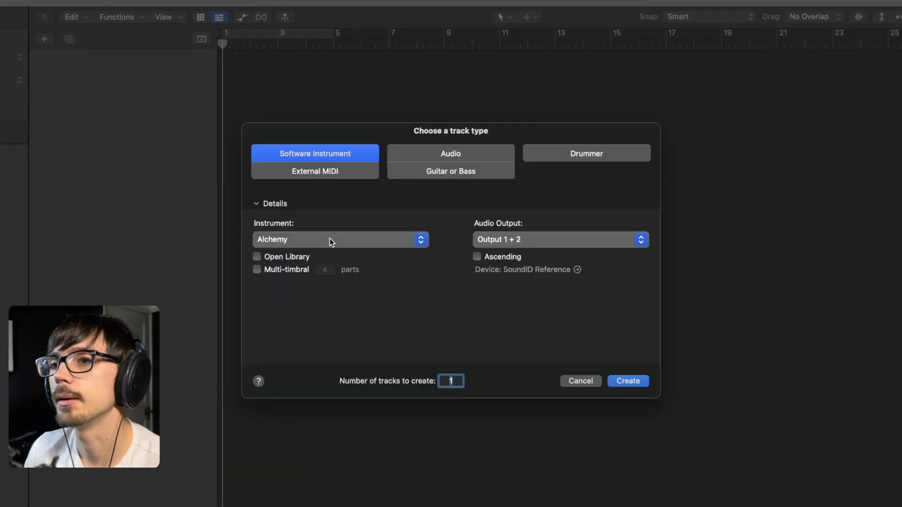
# Step: Create software instrument track Inst 1 with a stereo Quick Sampler (Single Sample)
pyautogui.click(329, 238)
pyautogui.moveTo(329, 239)
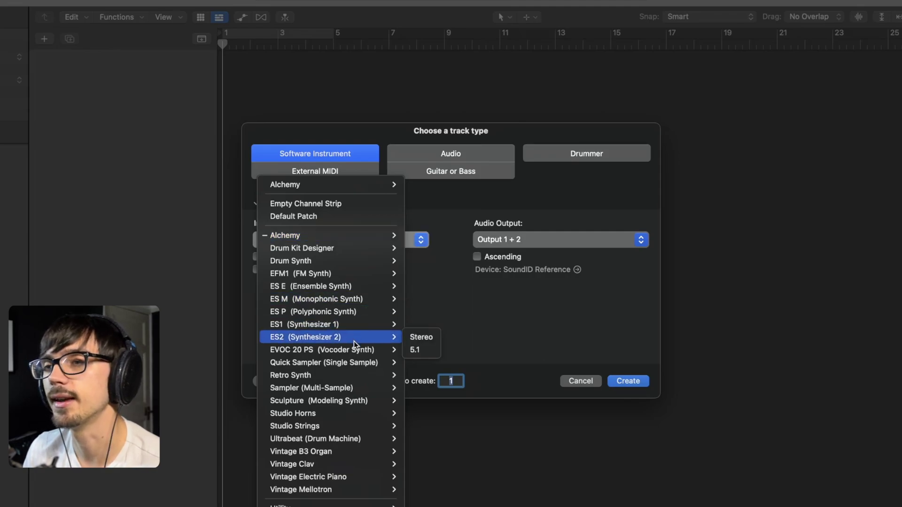
pyautogui.moveTo(371, 364)
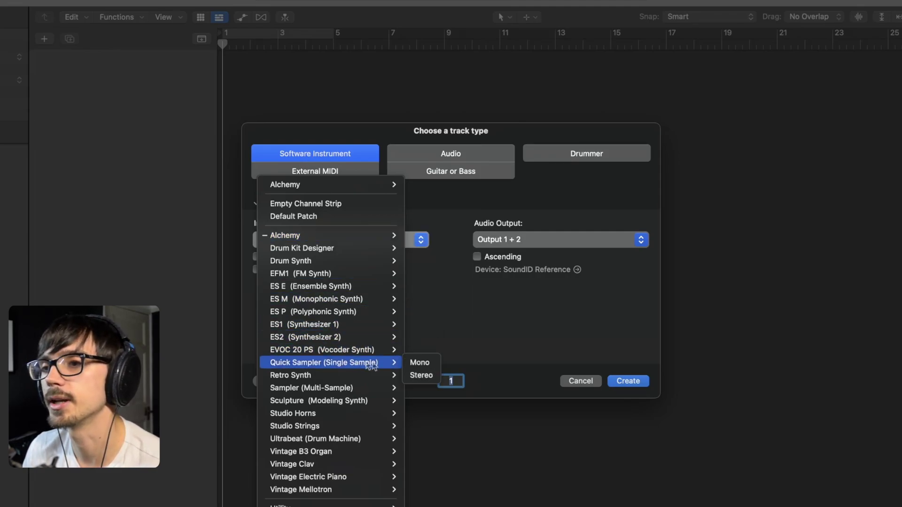
pyautogui.click(422, 373)
pyautogui.click(619, 381)
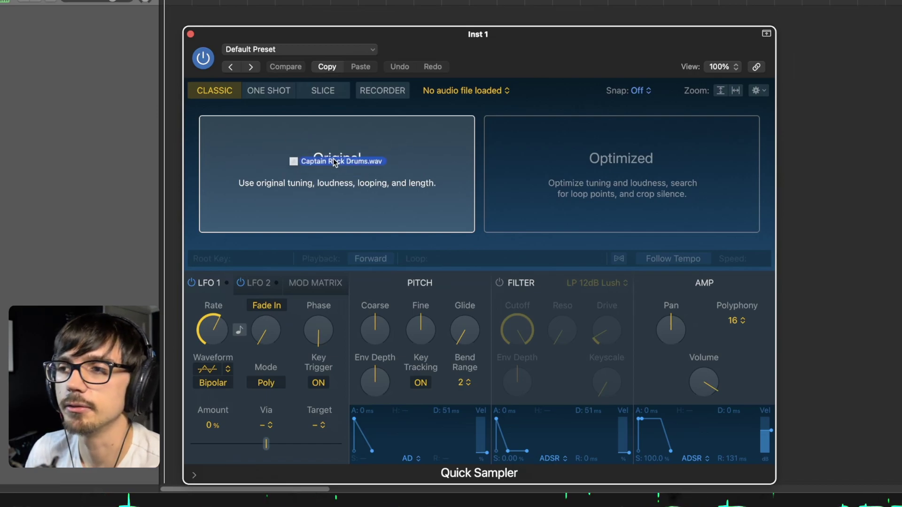
# Step: Load Captain Rock Drums.wav into Quick Sampler and switch to Slice mode, cutting at transients from C1
pyautogui.moveTo(335, 162); pyautogui.dragTo(335, 163)
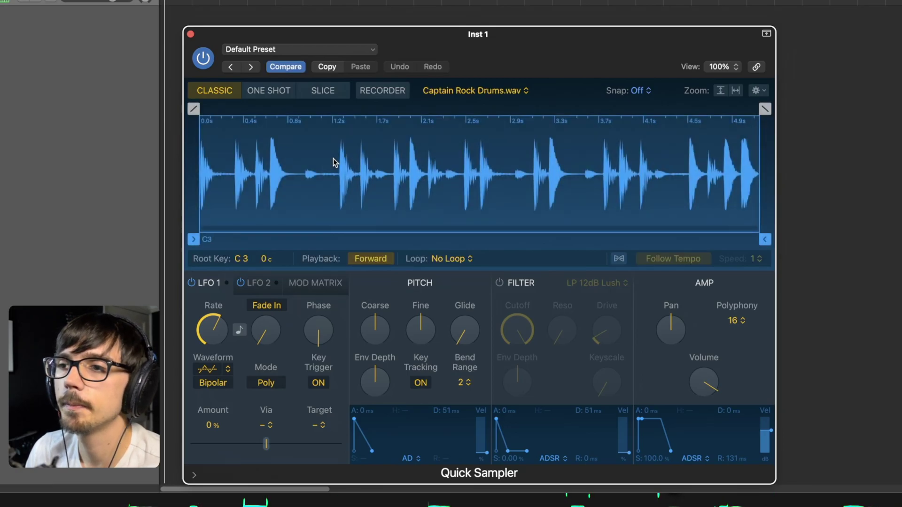
pyautogui.click(322, 90)
pyautogui.click(215, 90)
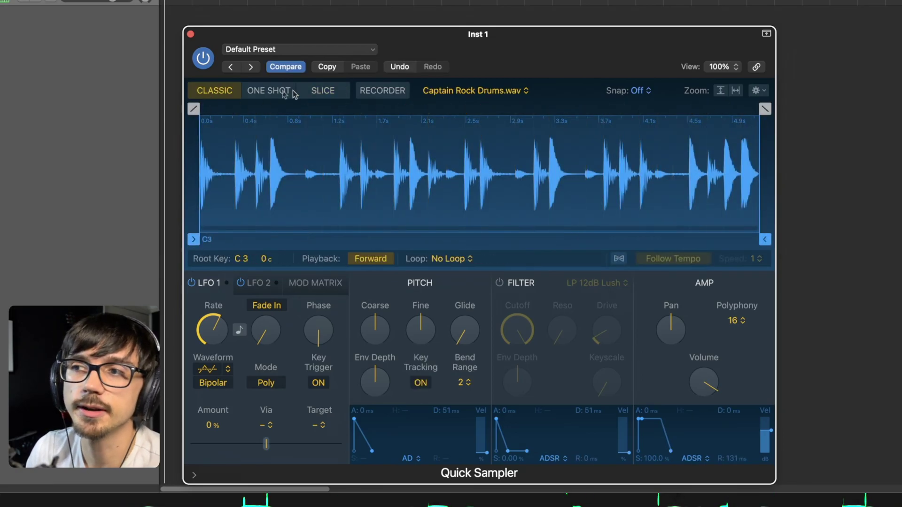
pyautogui.click(321, 90)
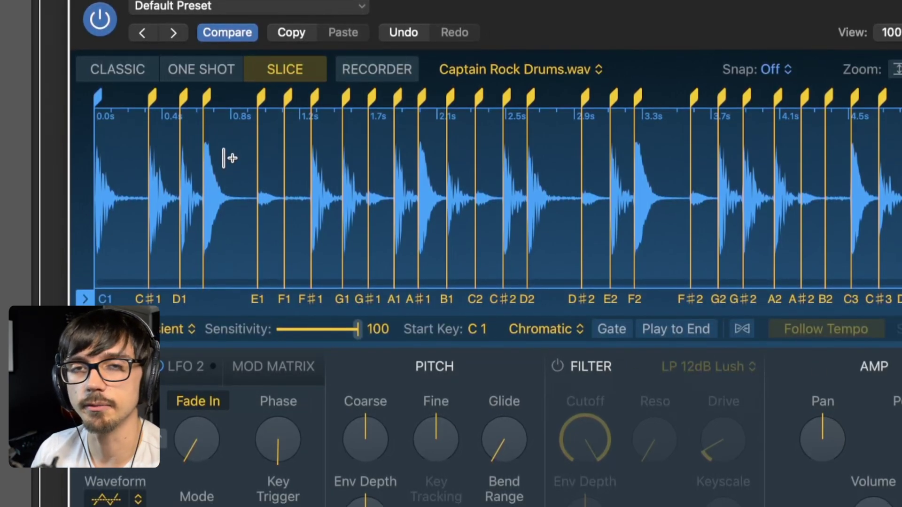
# Step: Build a Captain Rock Drums Drum Machine Designer track from the waveform's slices
pyautogui.rightClick(223, 157)
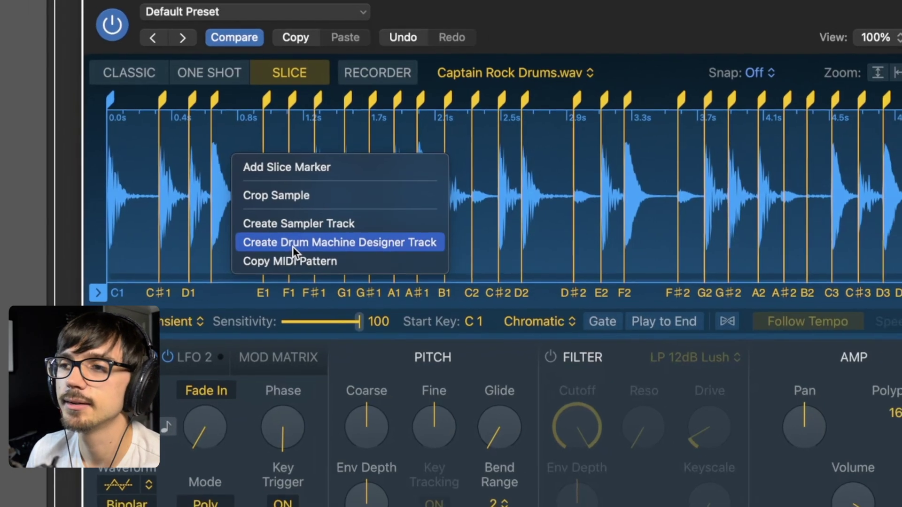
pyautogui.click(289, 247)
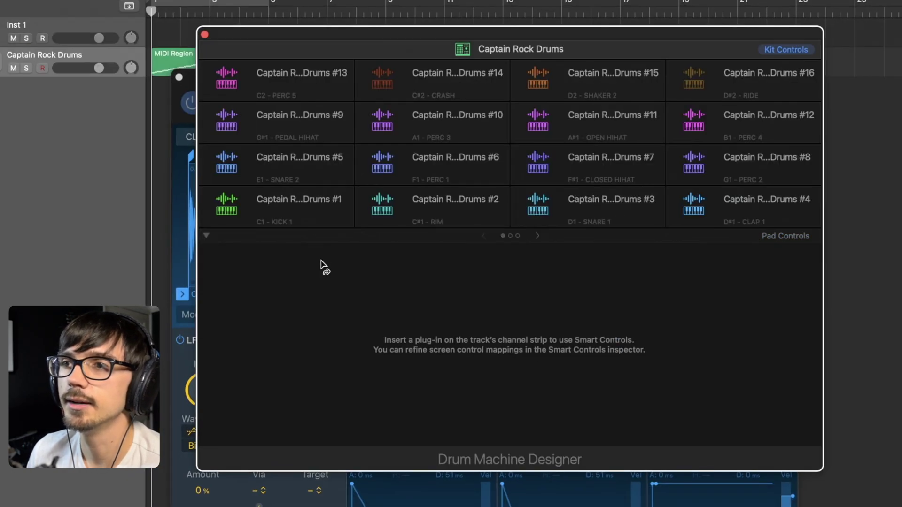